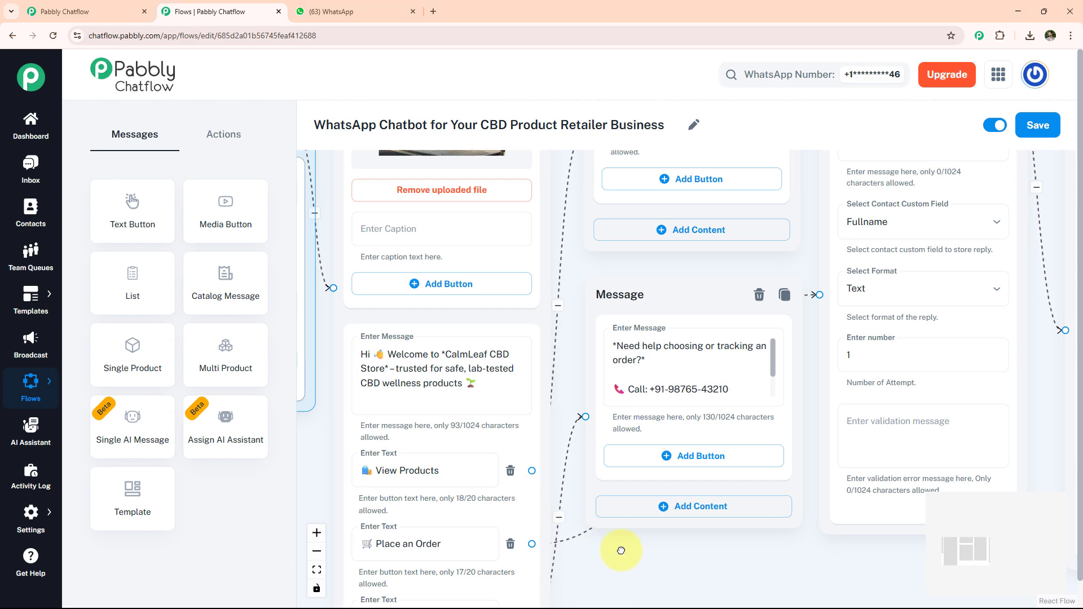
Step: Review the CBD retailer flow's message blocks, switch to WhatsApp Web and send "Can you show me your products" to the CBD Product Retailer Business chat
left_click_drag(621, 551, 450, 578)
left_click_drag(879, 407, 600, 508)
left_click(338, 7)
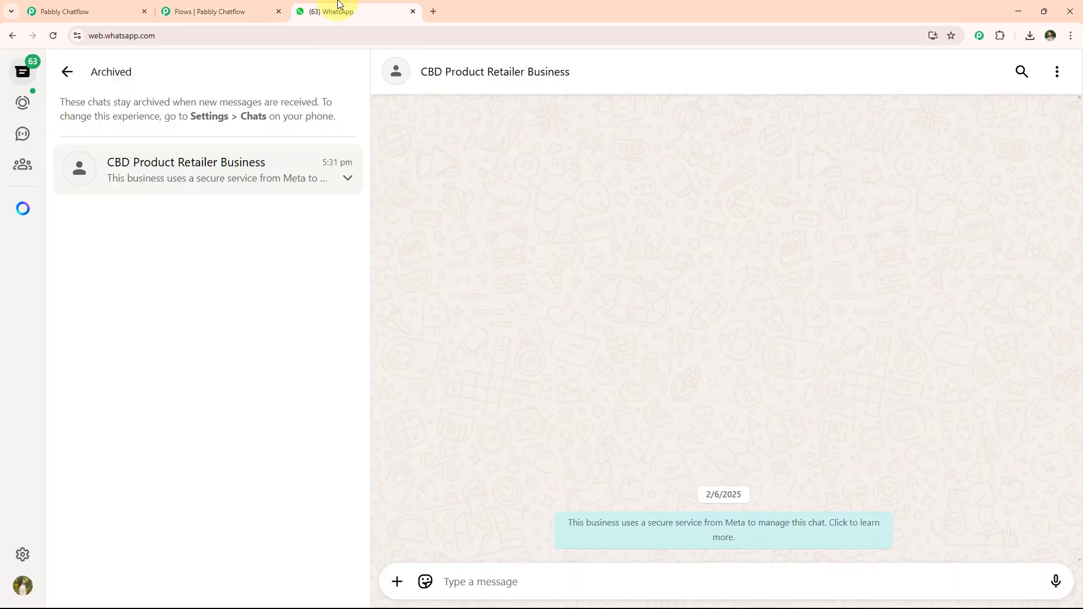
type("Can you show me your products")
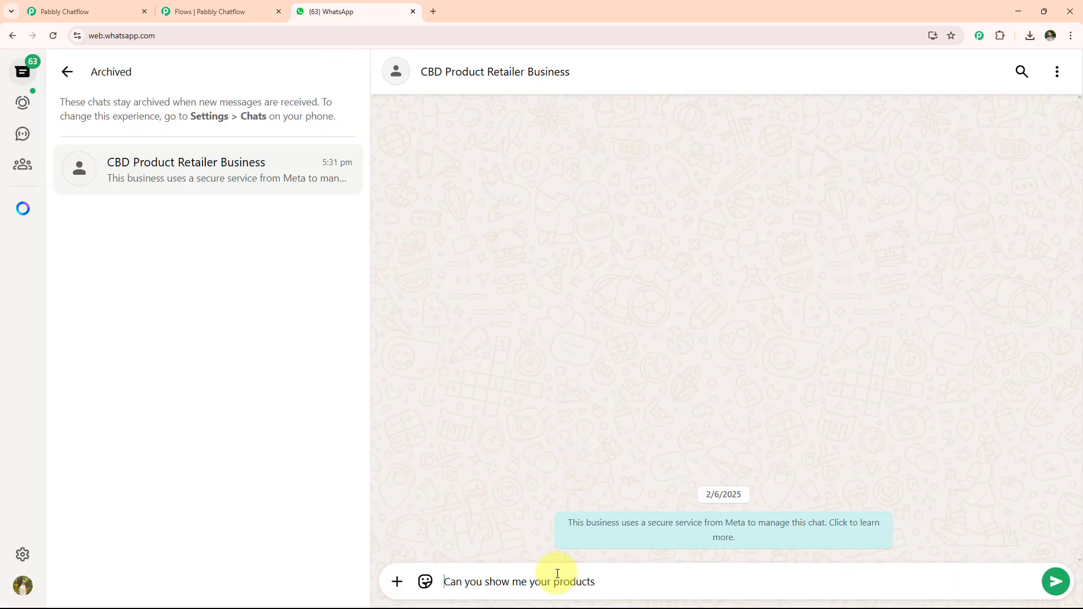
key("Return")
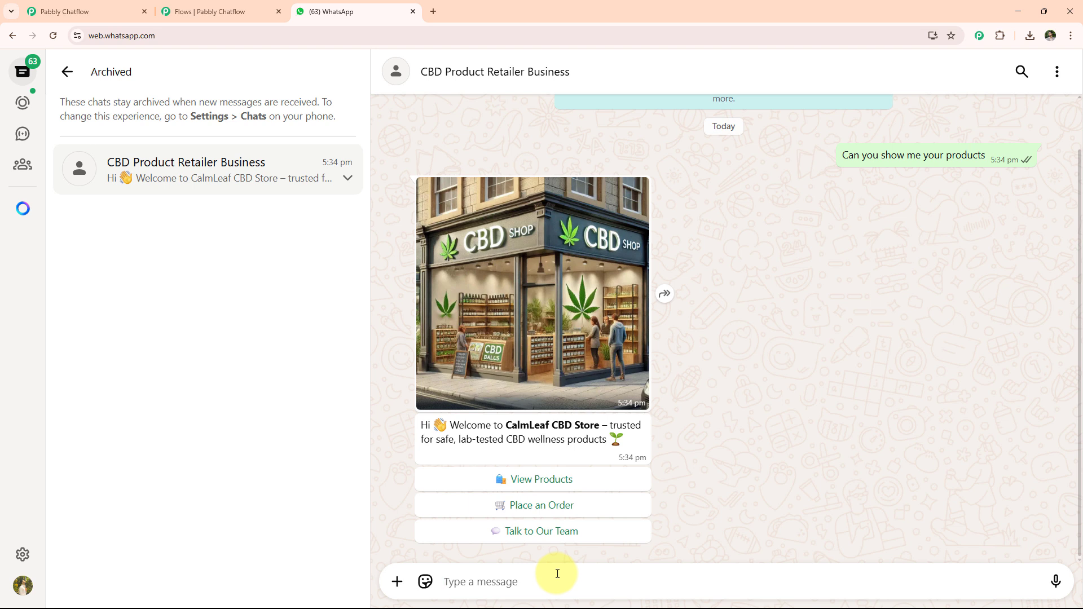
Step: Test the View Products and Talk to Our Team replies of the chatbot's welcome message
left_click(539, 479)
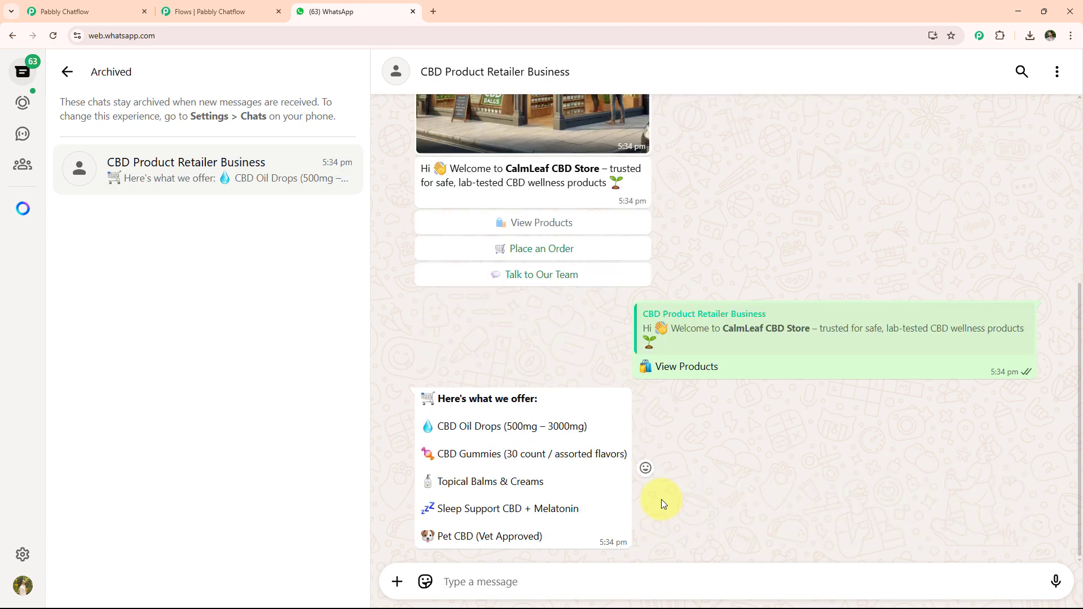
left_click(537, 275)
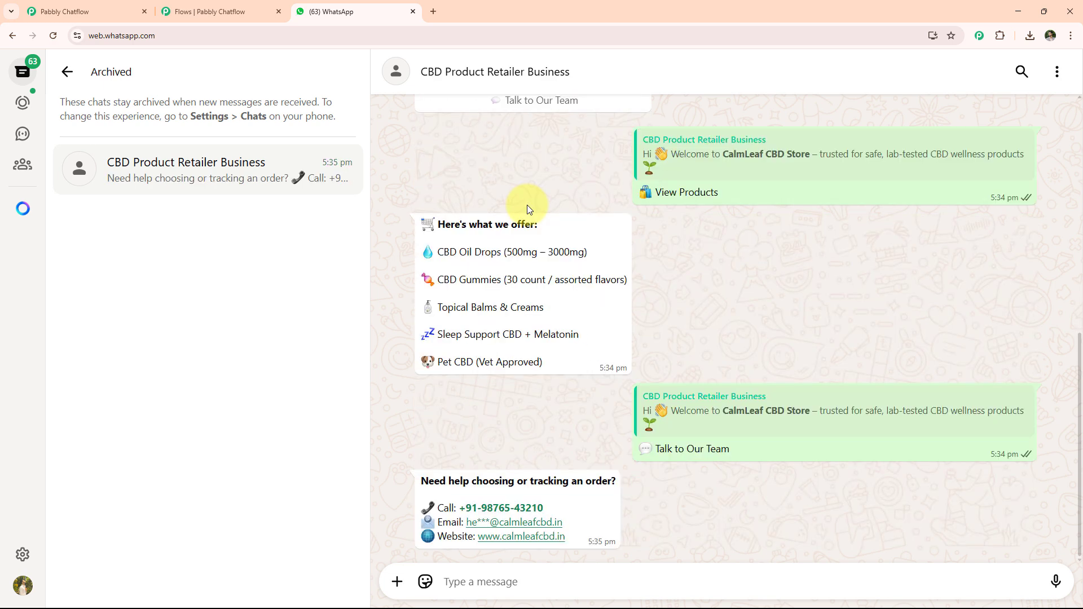
Step: Start an order with the welcome message's Place an Order reply and send the customer's full name
scroll(534, 349, "up", 4)
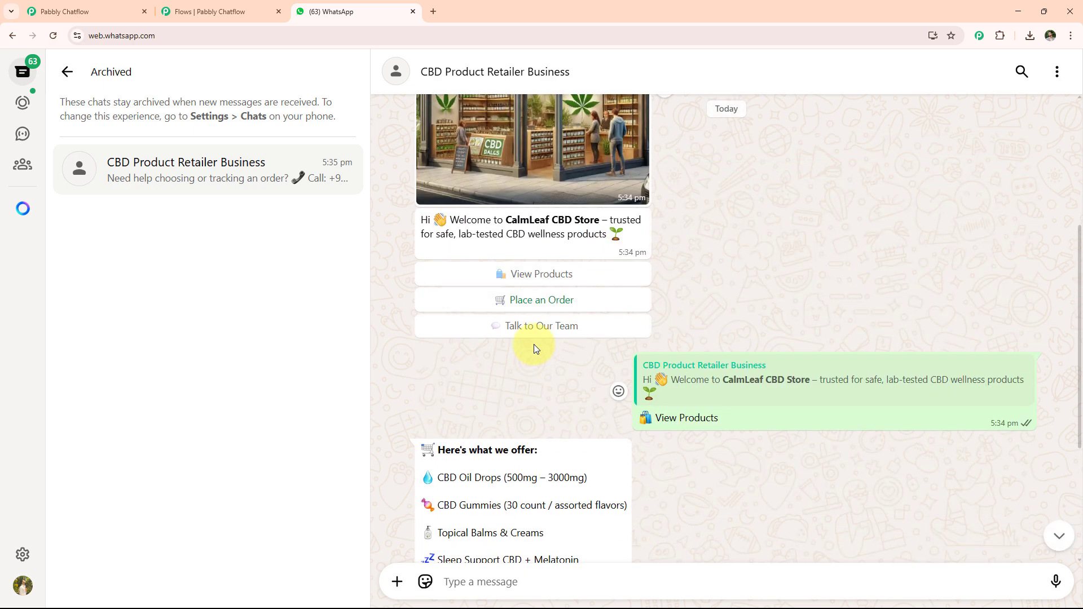
left_click(529, 300)
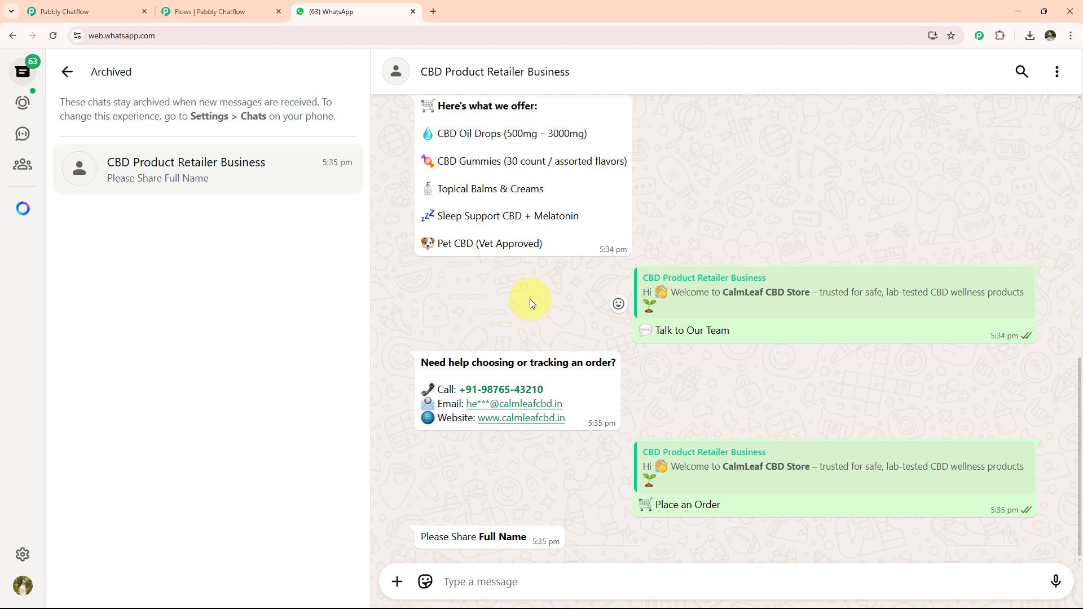
left_click(536, 575)
type("Test")
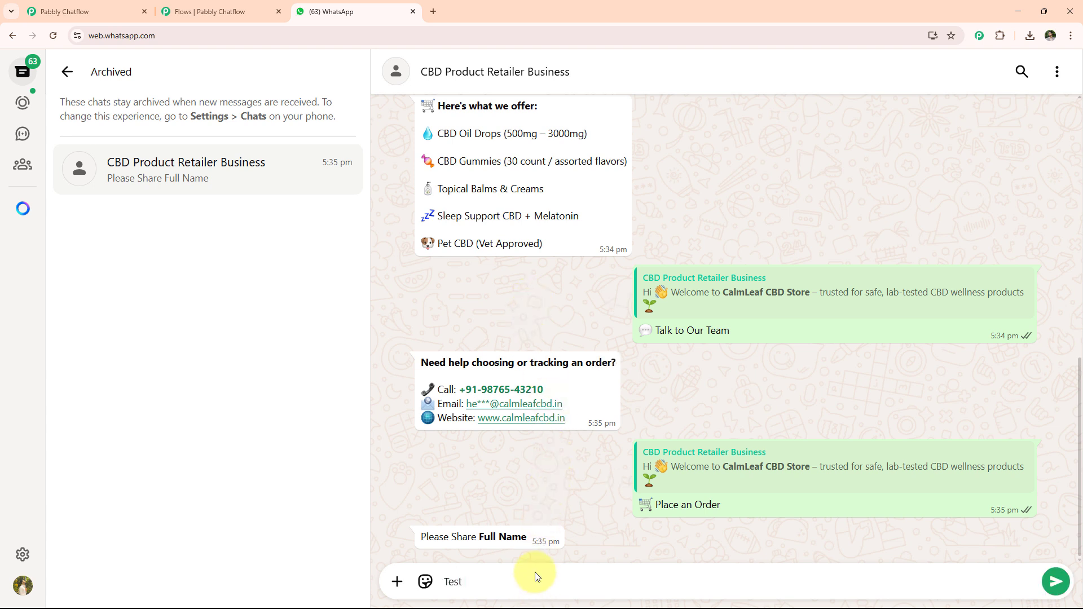
type(" User")
key("Return")
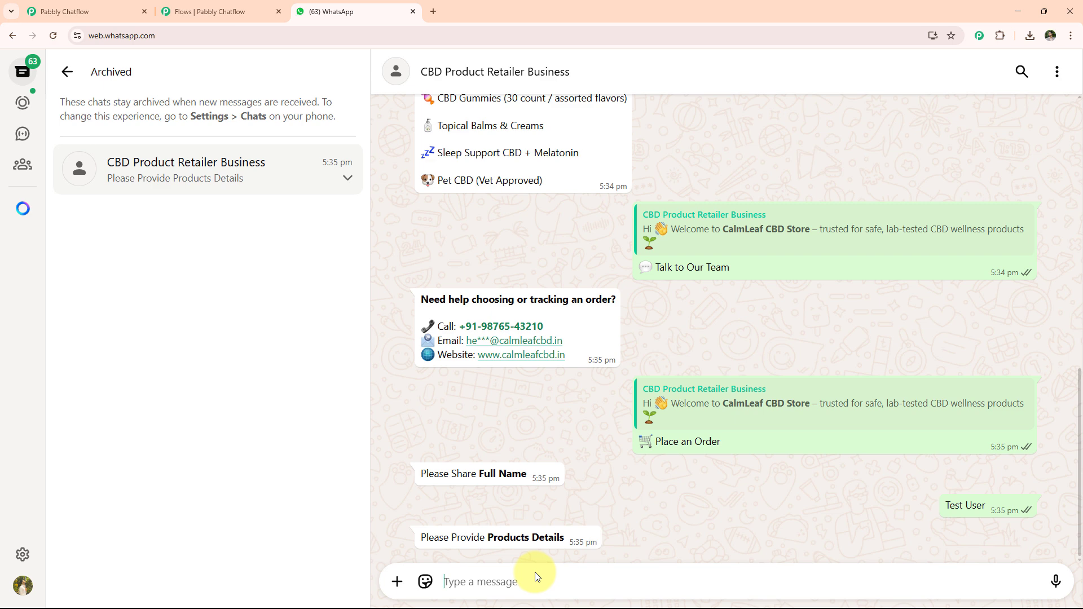
Step: Answer the order questions with product xyz, quantity 2 and the delivery address, and confirm the order details
type("xyz")
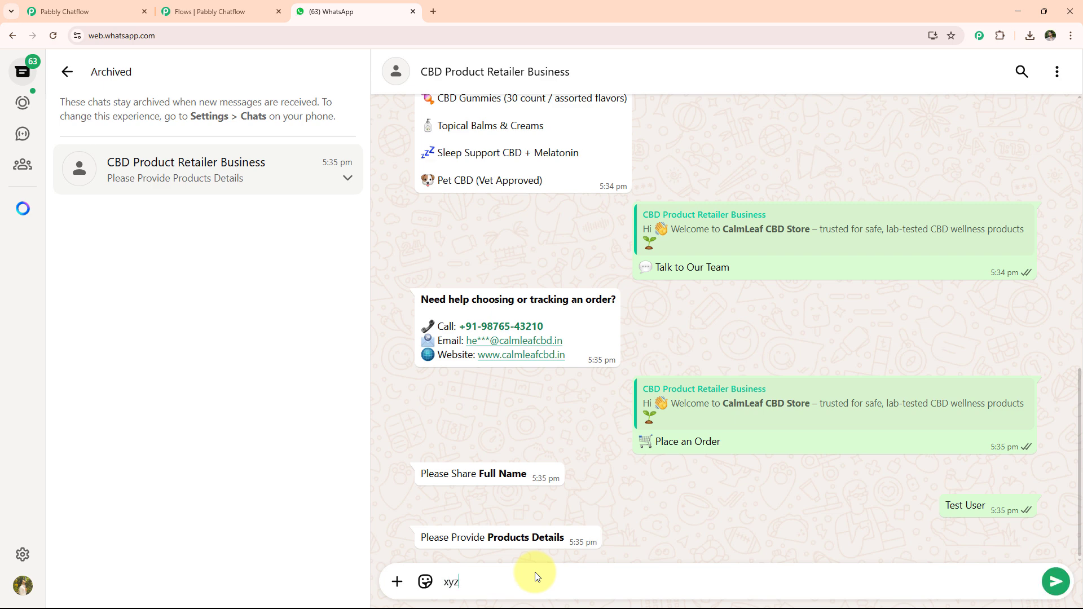
key("Return")
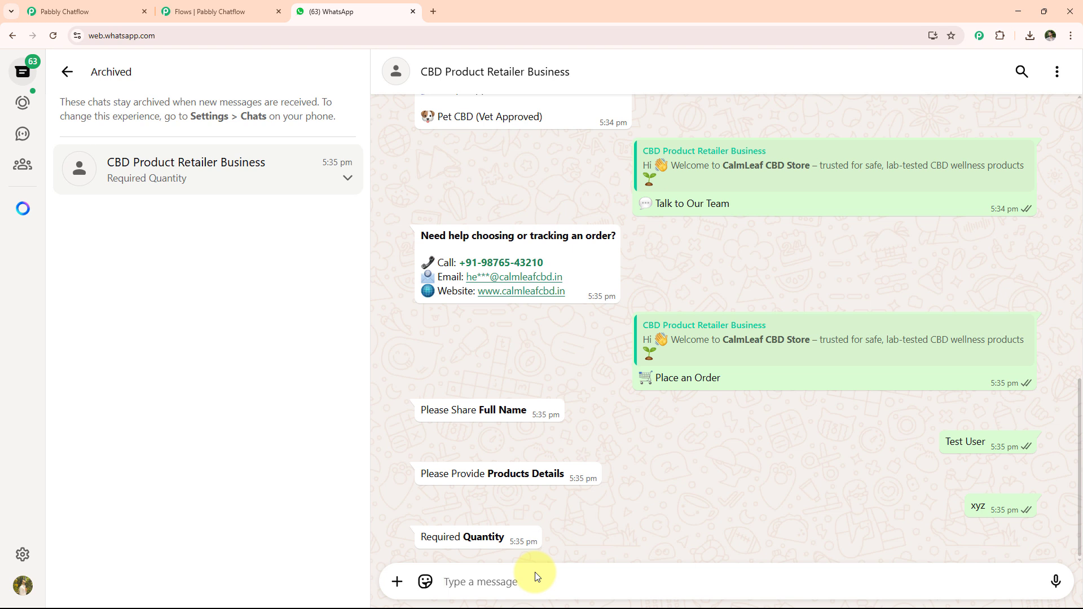
type("2")
key("Return")
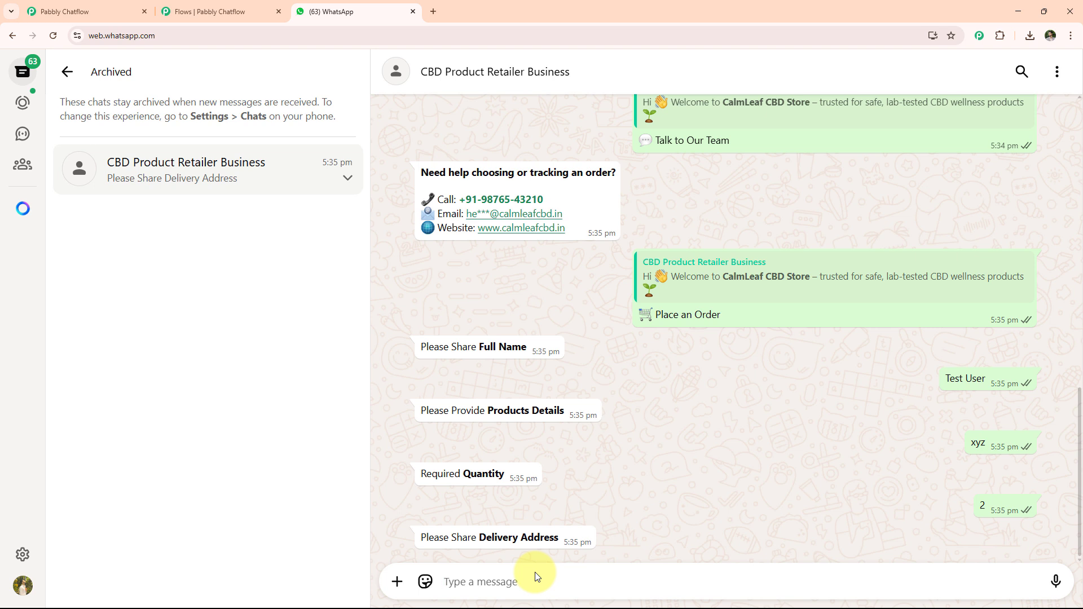
type("1234")
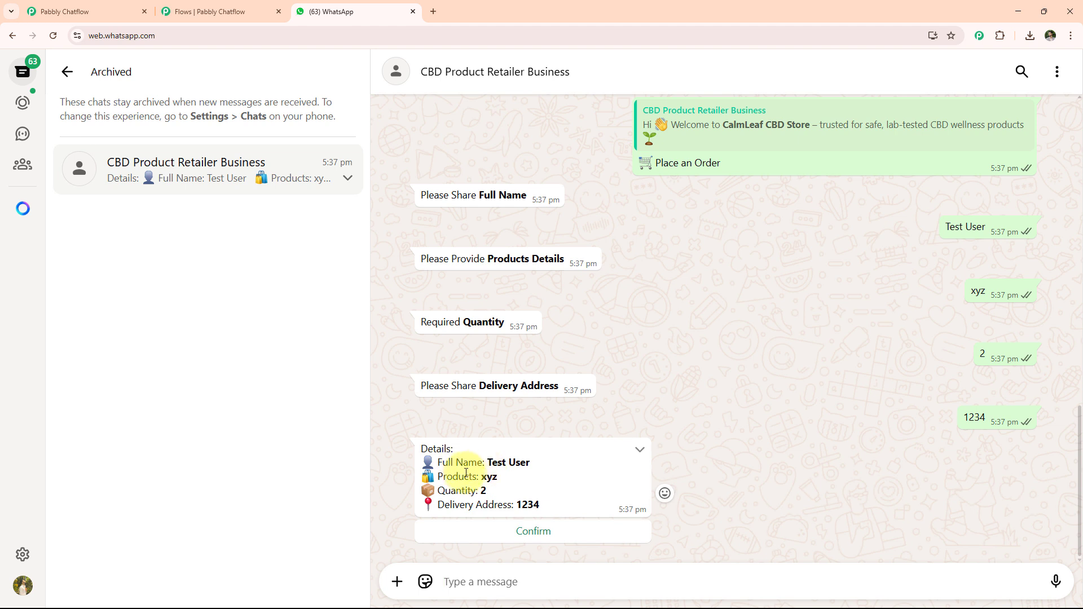
left_click(533, 531)
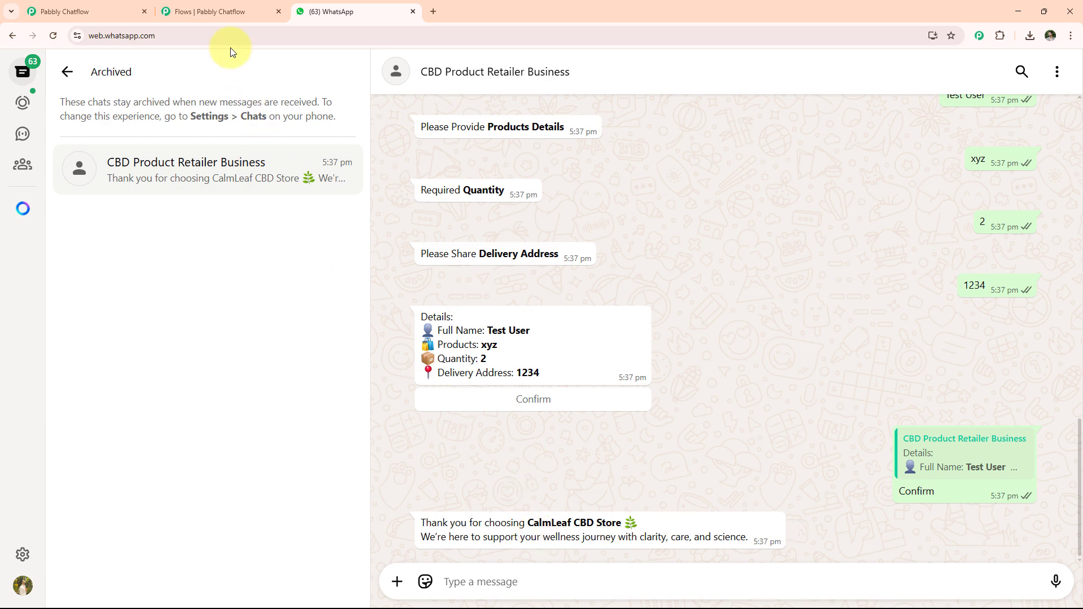
Step: Sign in through pabbly.com/chatflow in a new browser tab and access the Pabbly Chatflow dashboard
left_click(210, 10)
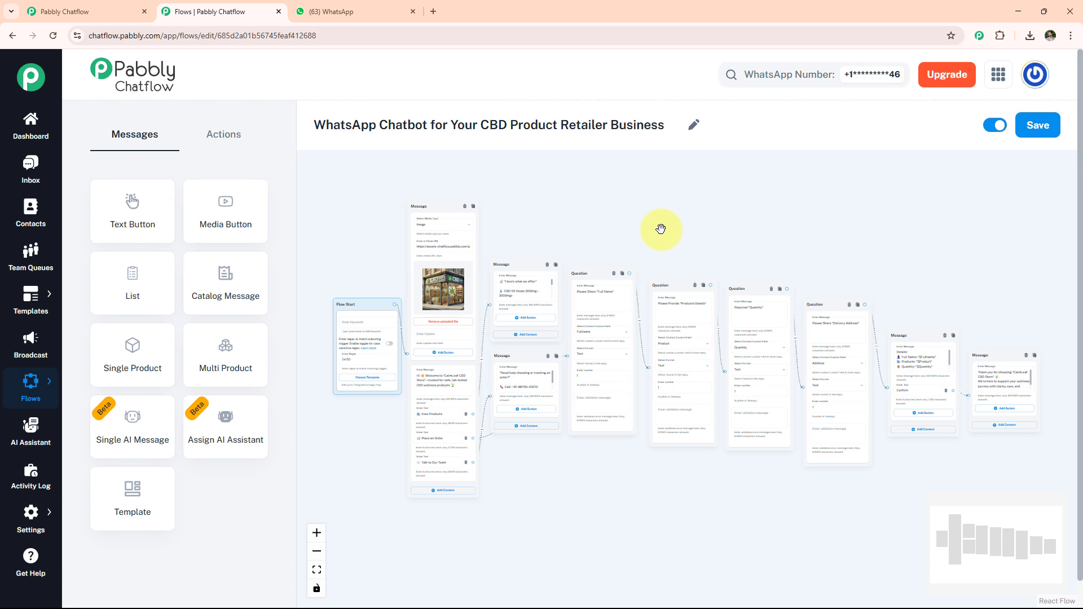
left_click(434, 12)
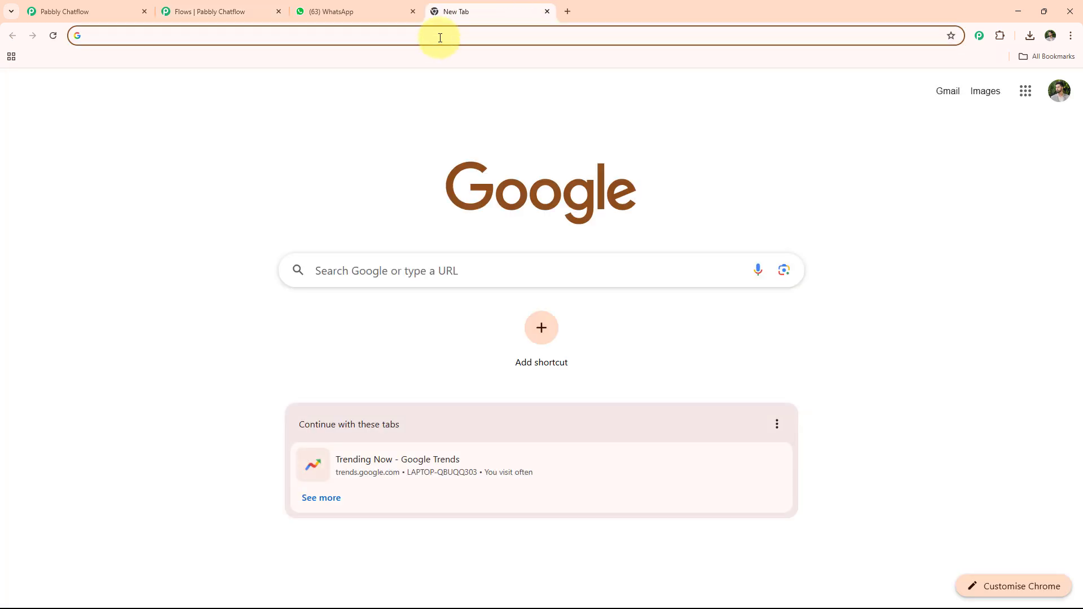
left_click(439, 37)
type("www")
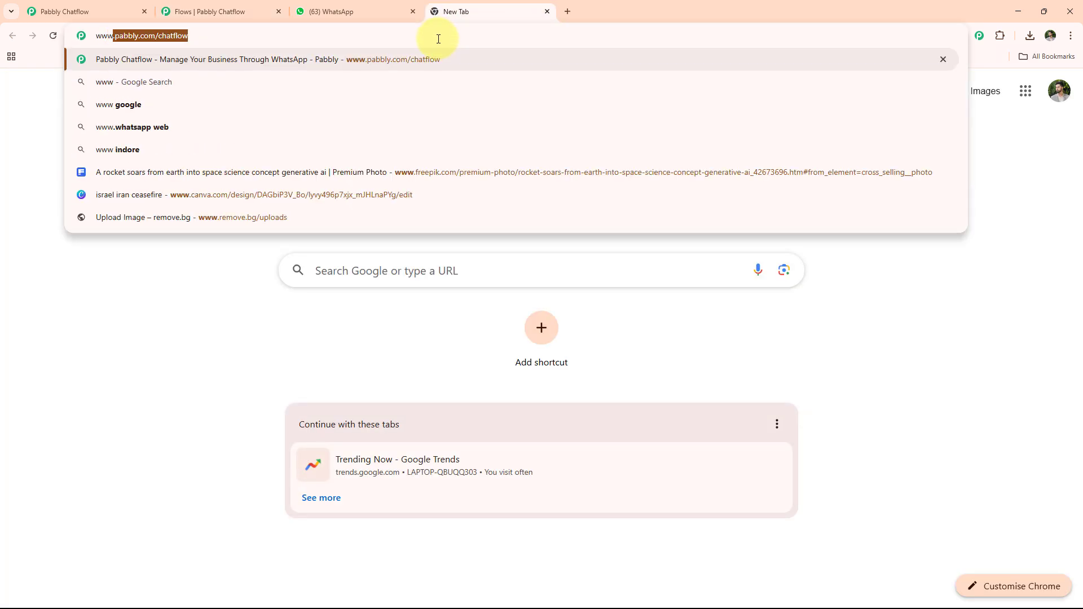
key("Return")
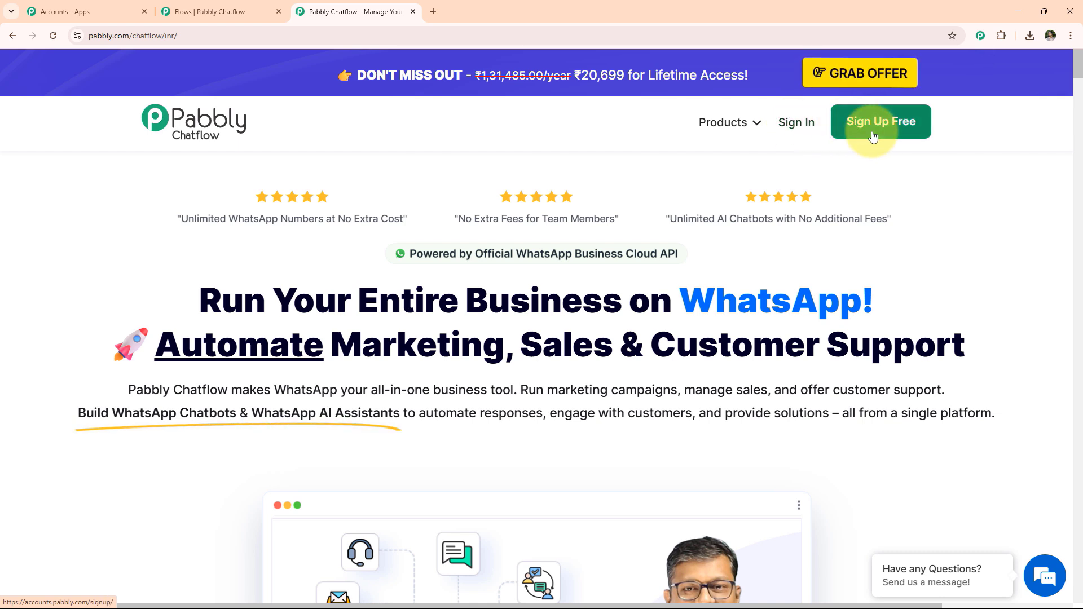
left_click(807, 128)
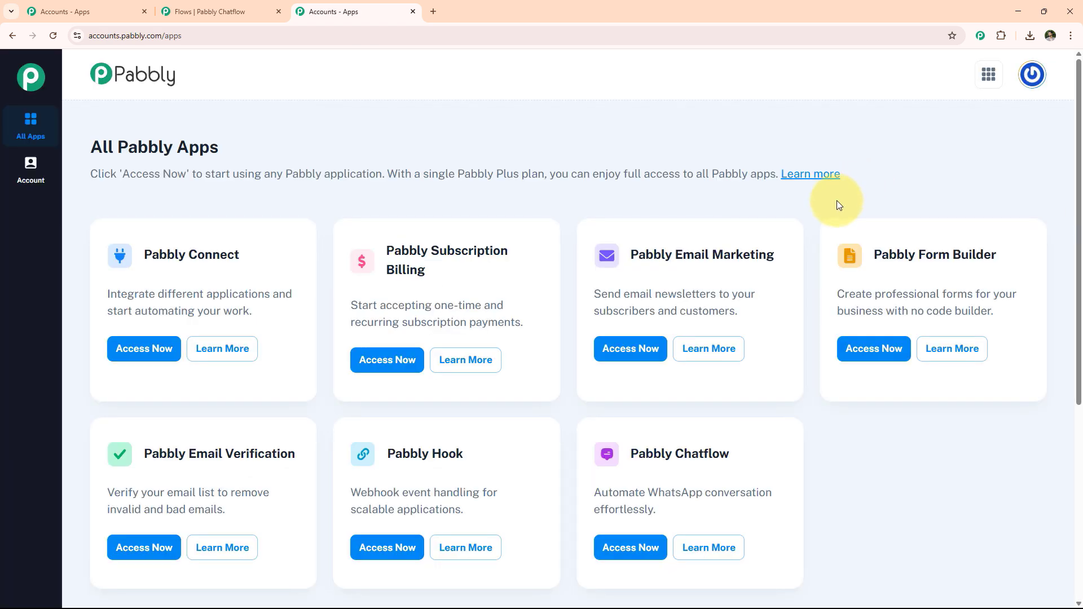
left_click(641, 547)
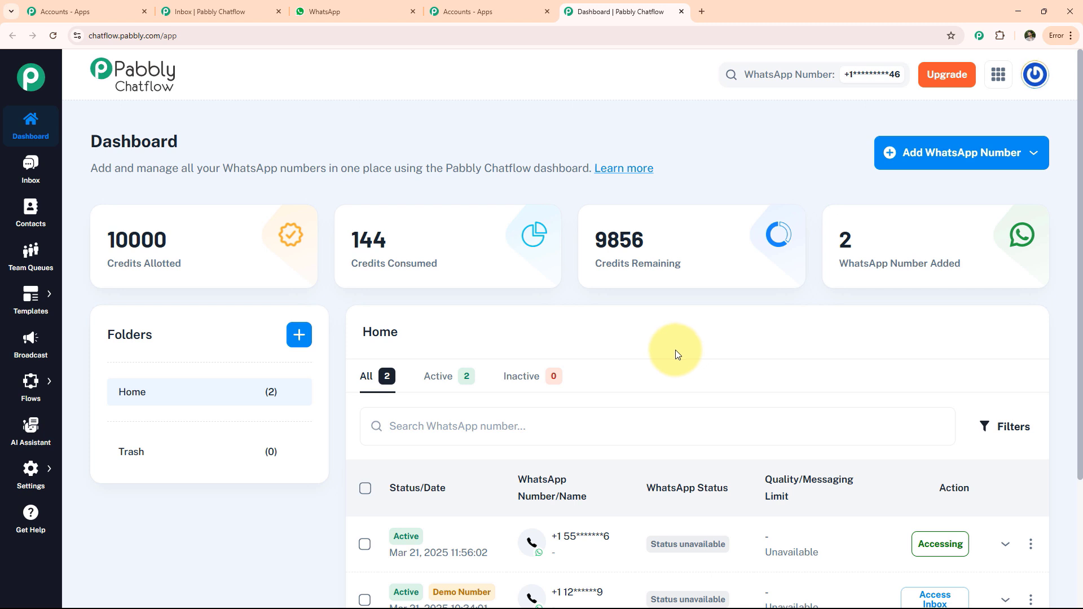
Step: Examine the Manual Token Connect form for adding a WhatsApp number and close it without entering anything
left_click(936, 162)
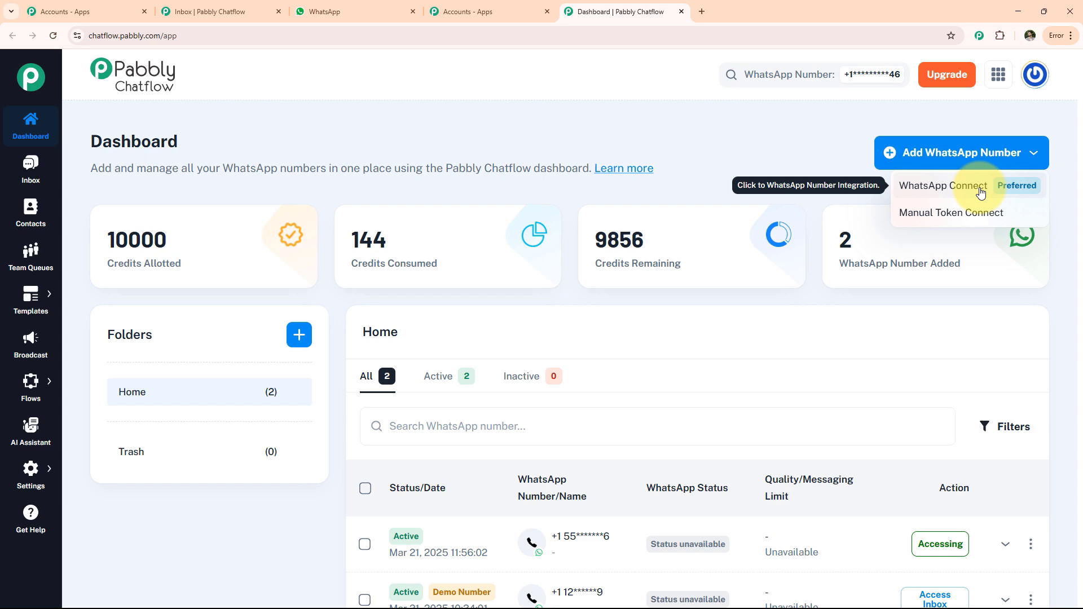
left_click(957, 219)
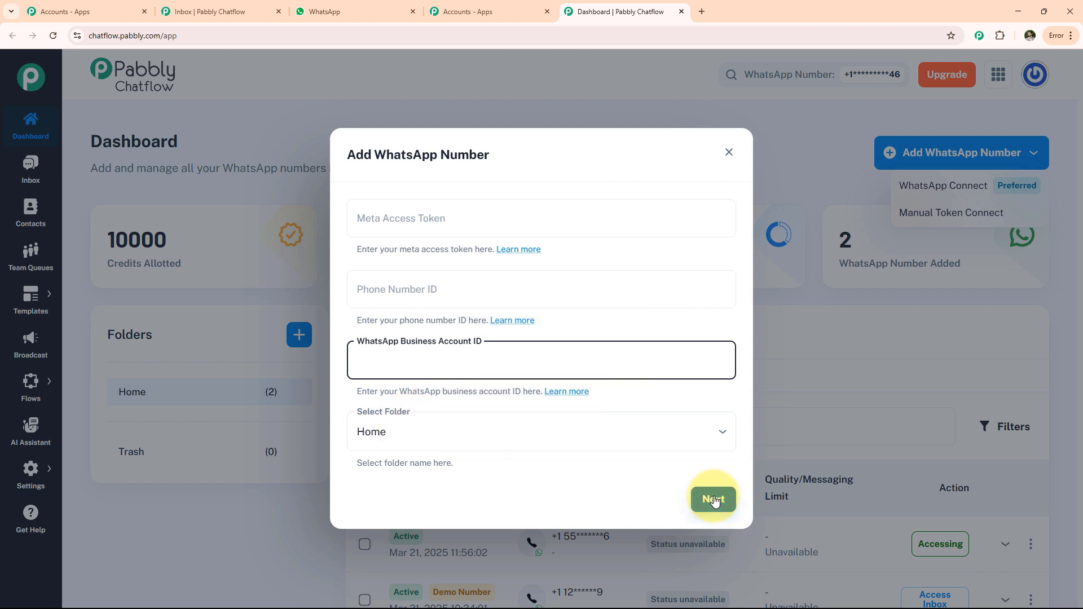
left_click(625, 543)
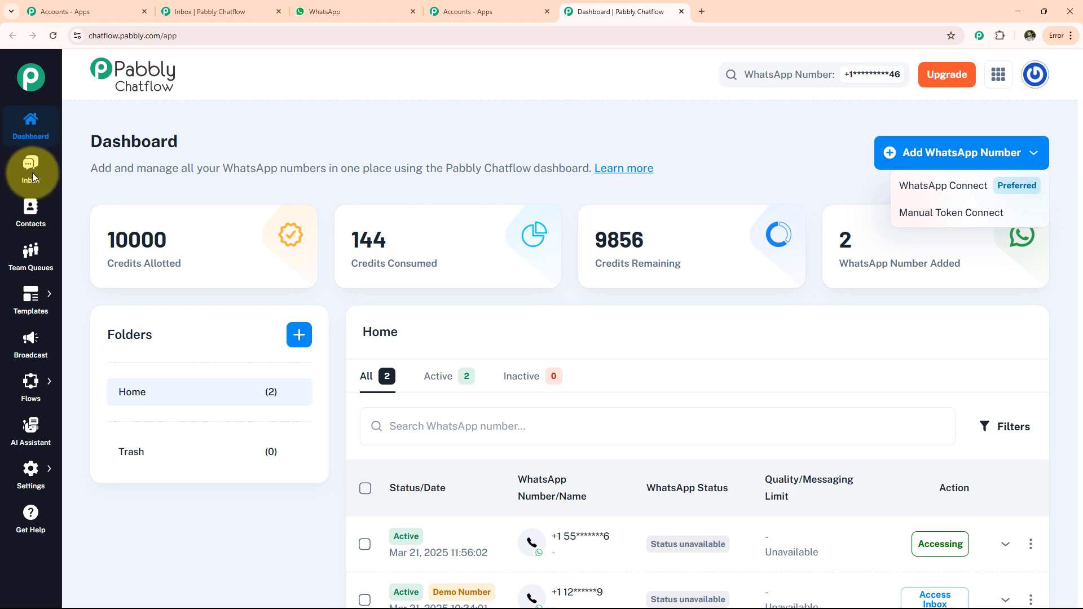
Step: Look through the contacts list and the Team Queues board of assigned and unassigned chats
left_click(31, 210)
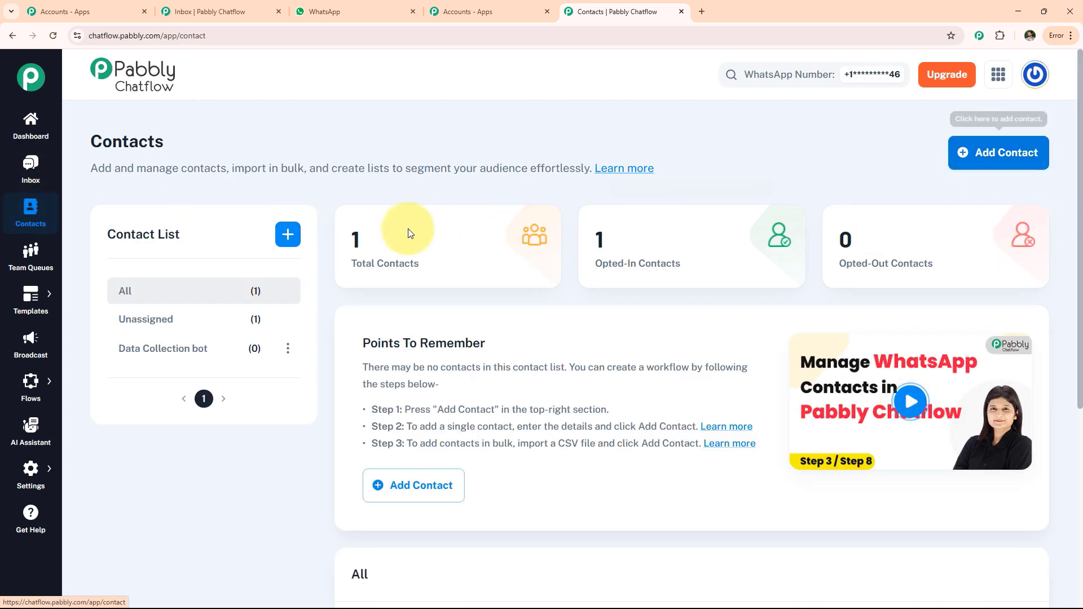
scroll(285, 232, "down", 4)
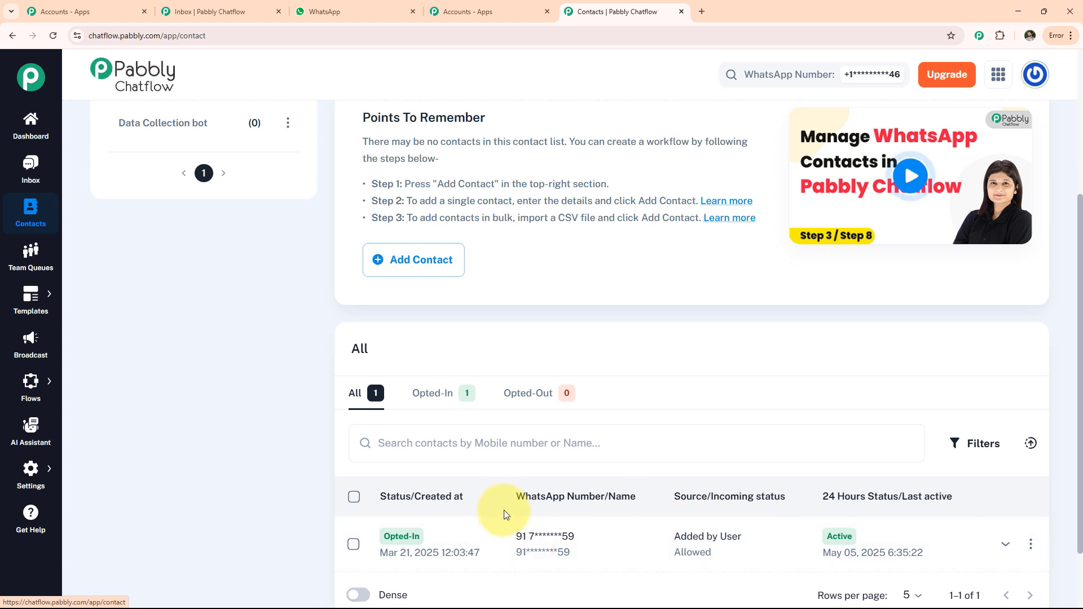
left_click(30, 254)
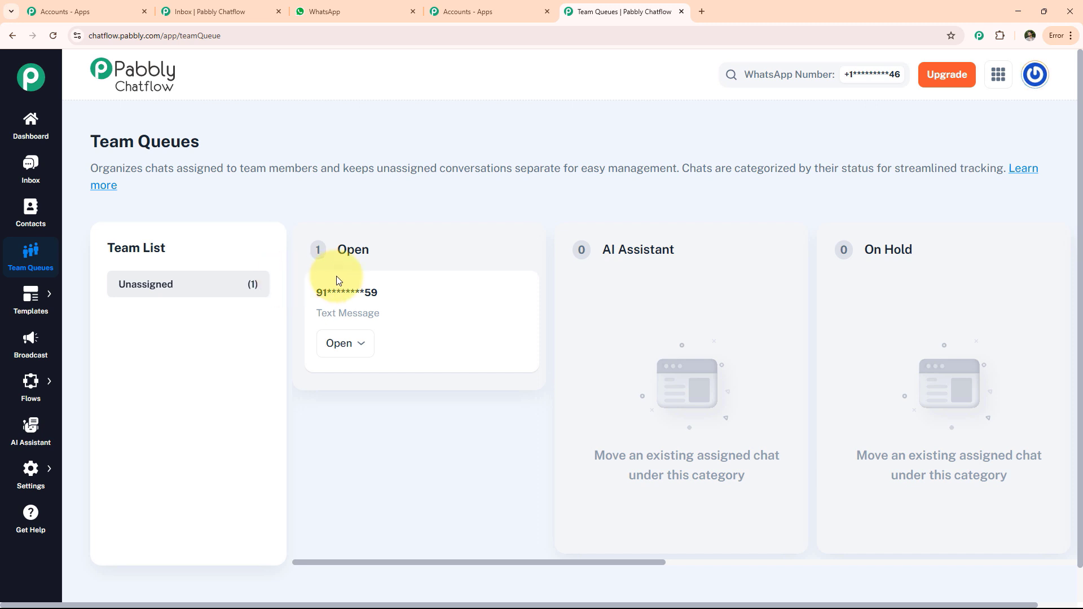
Step: Examine the message templates and the fields of the form for adding a new template
left_click(30, 299)
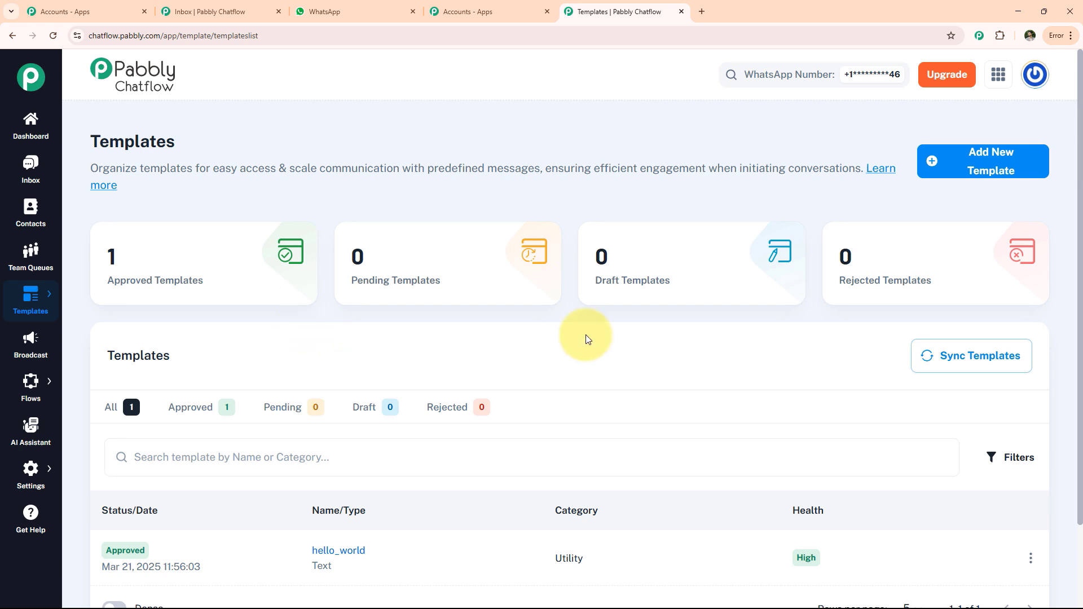
left_click(984, 171)
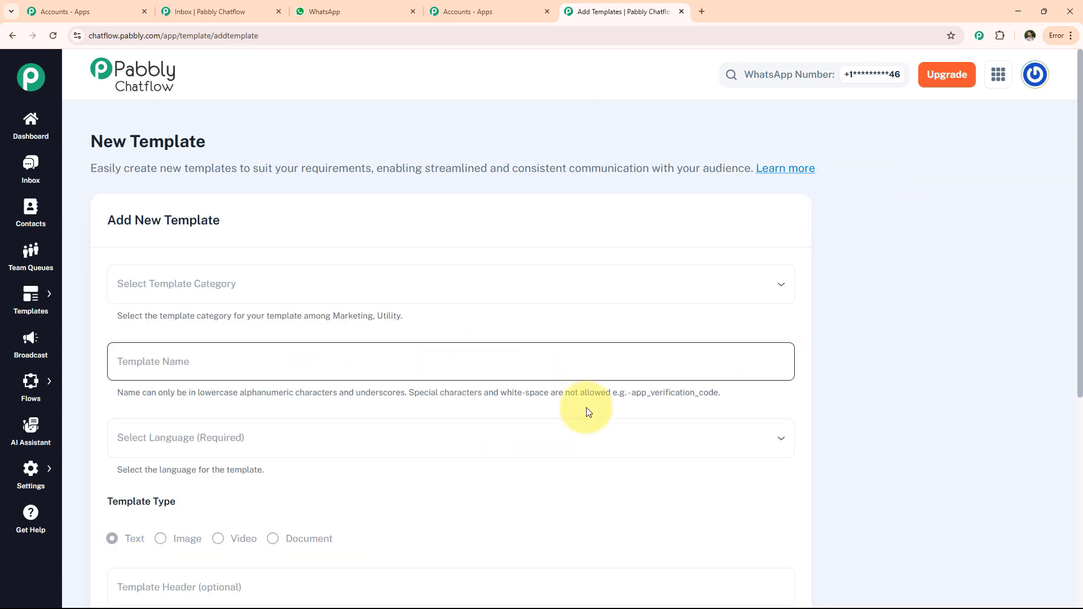
scroll(370, 404, "down", 6)
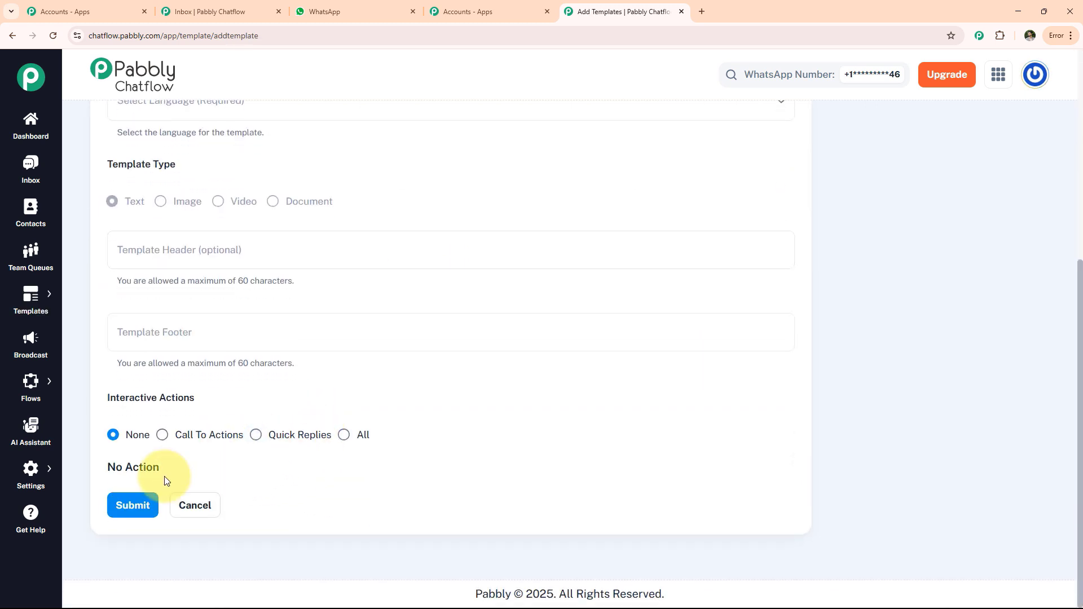
Step: Examine the broadcast campaigns and the options of the form for adding a WhatsApp broadcast
left_click(30, 345)
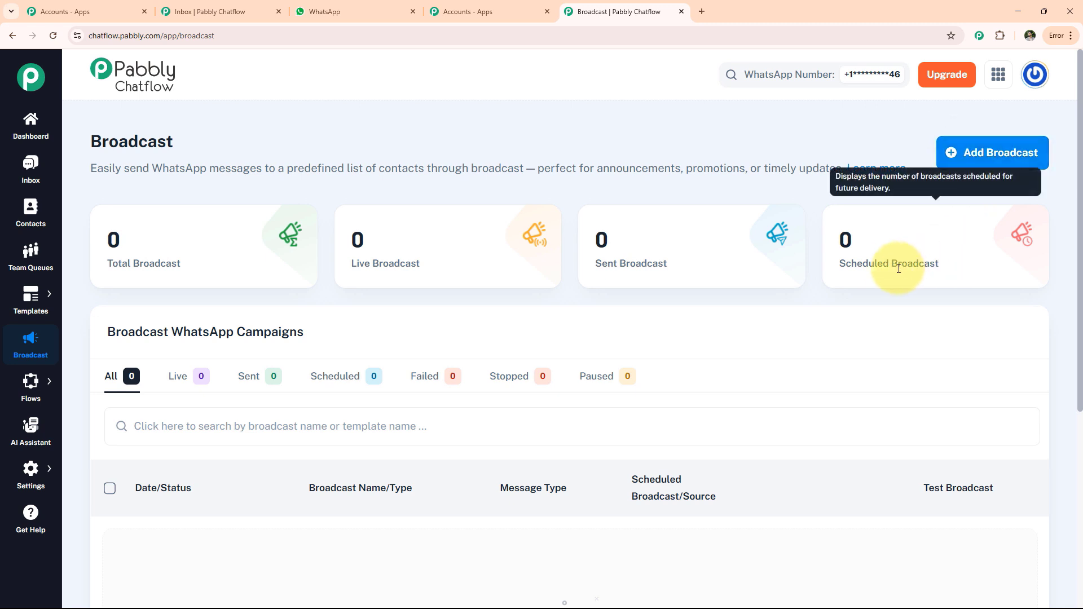
left_click(962, 161)
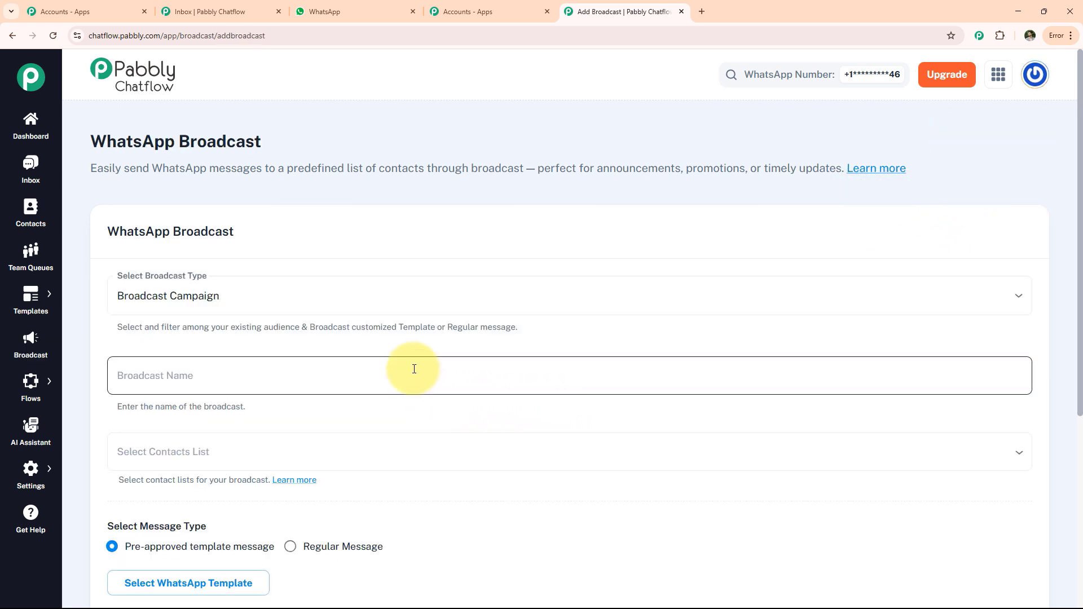
scroll(416, 370, "down", 5)
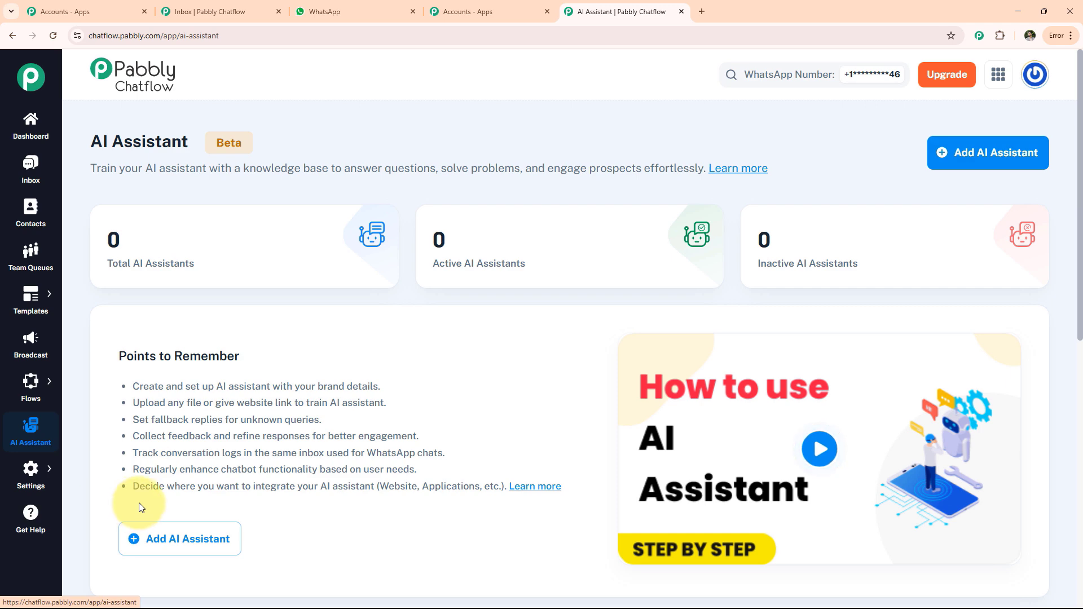
Step: Open the Flow Builder page listing the chatbot flows and check its total flows summary
mouse_move(38, 483)
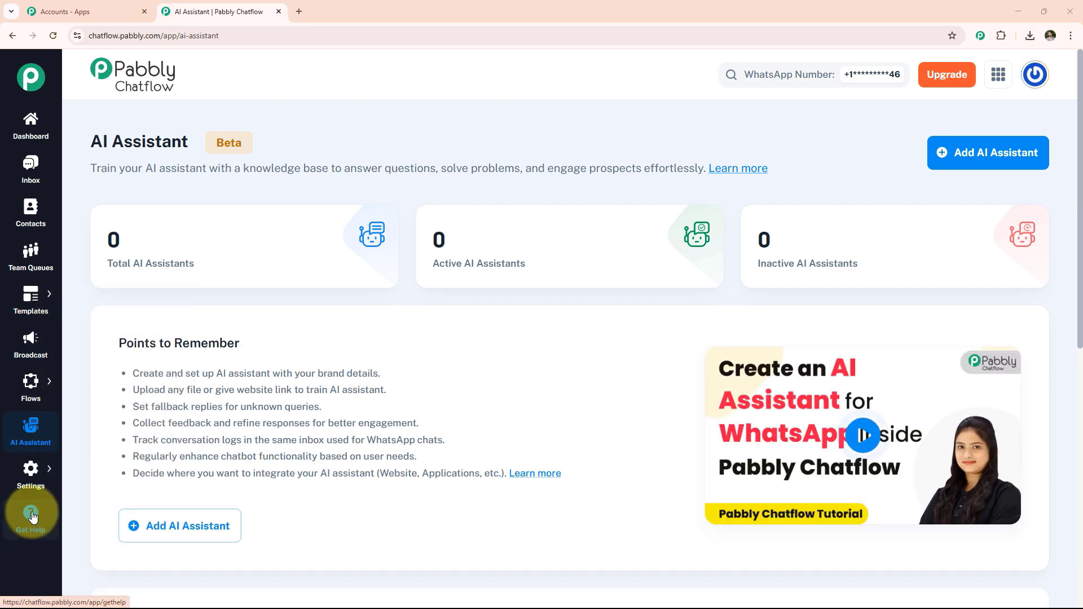
left_click(77, 377)
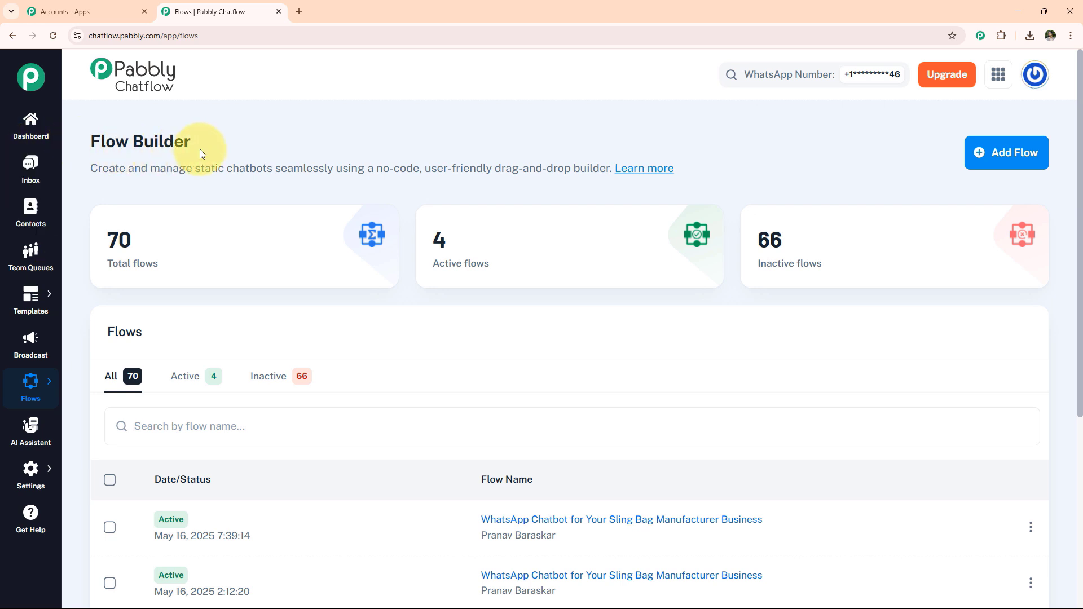
mouse_move(154, 258)
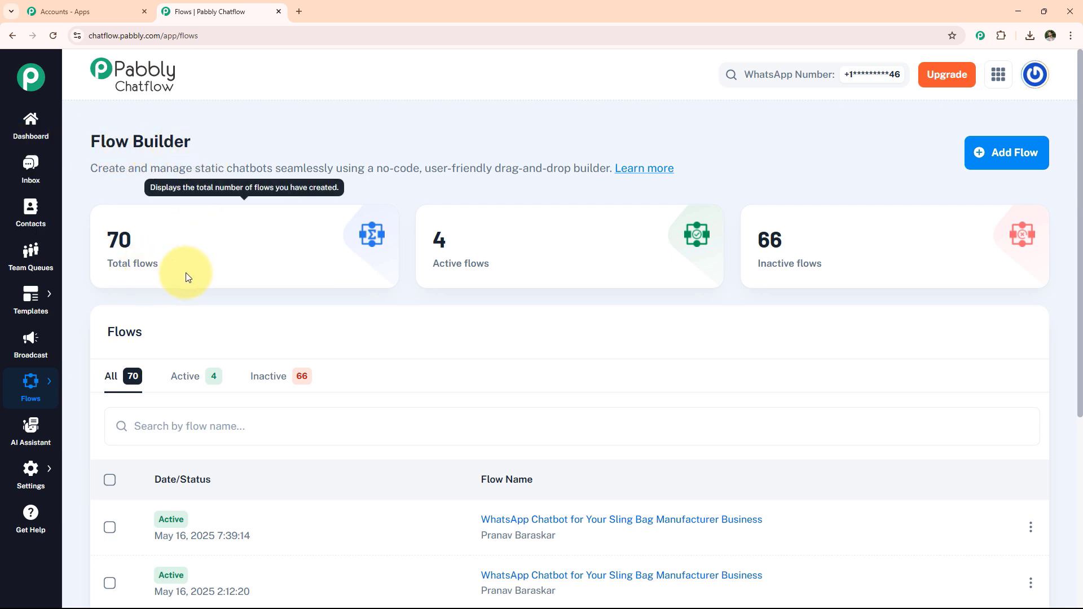
Step: Review the list of existing flows, then add a new flow named "WhatsApp Chatbot for Your CBD Product Retailer Business"
scroll(186, 274, "down", 2)
scroll(290, 460, "down", 2)
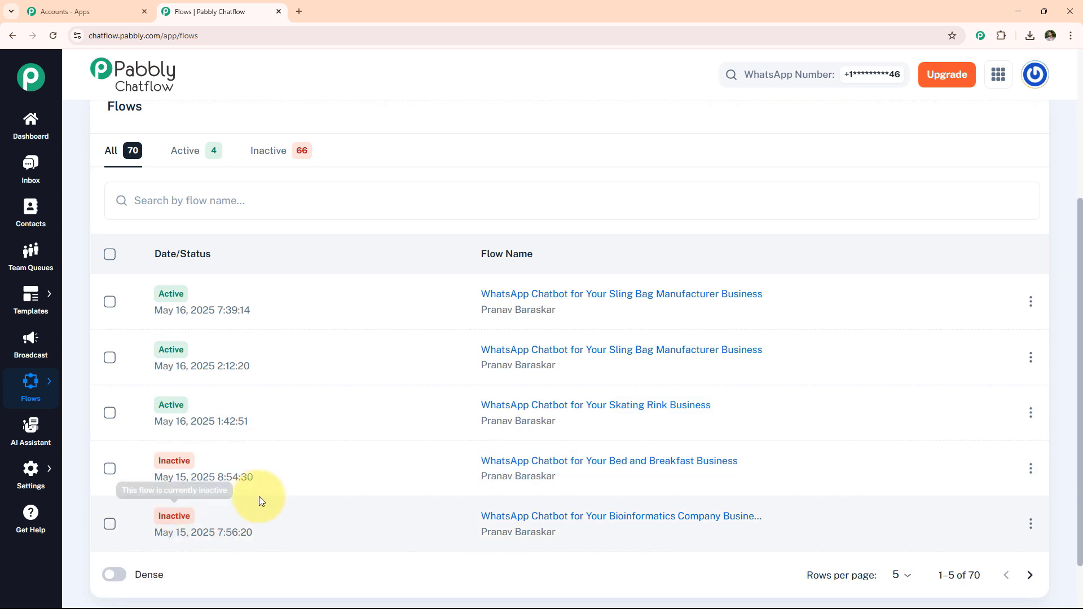
scroll(343, 492, "up", 4)
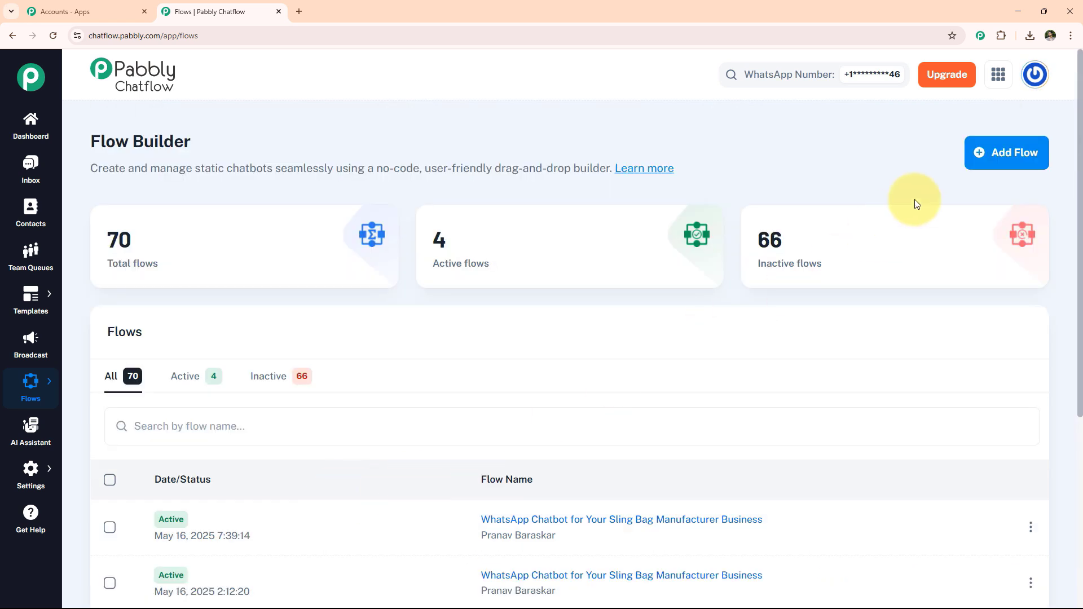
left_click(998, 156)
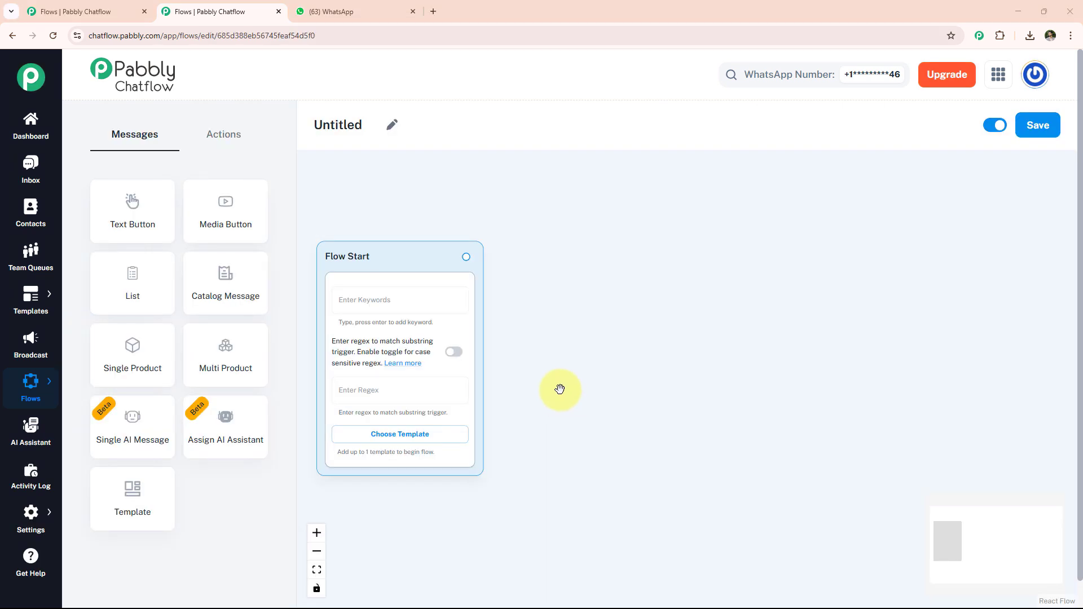
left_click(391, 124)
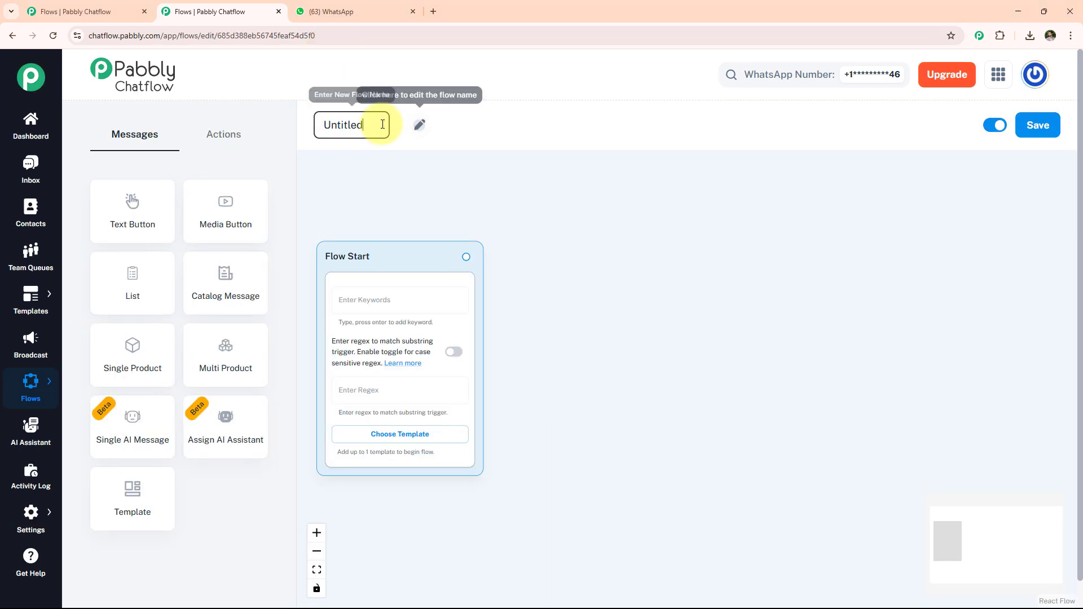
key("ctrl+a")
type("WhatsApp Chatbot for Your CBD Product Retailer Business")
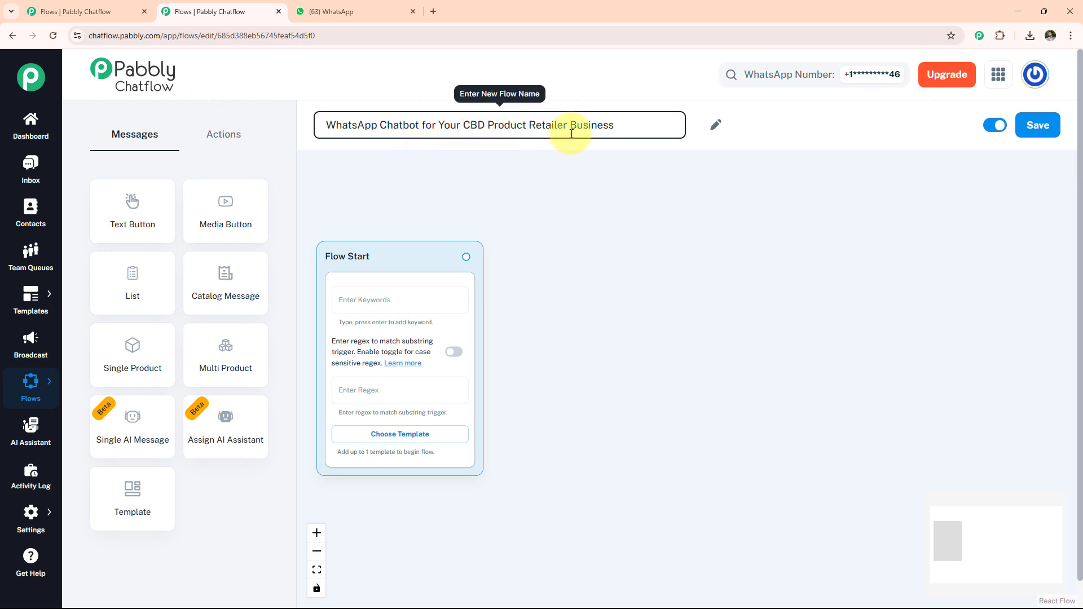
left_click(573, 161)
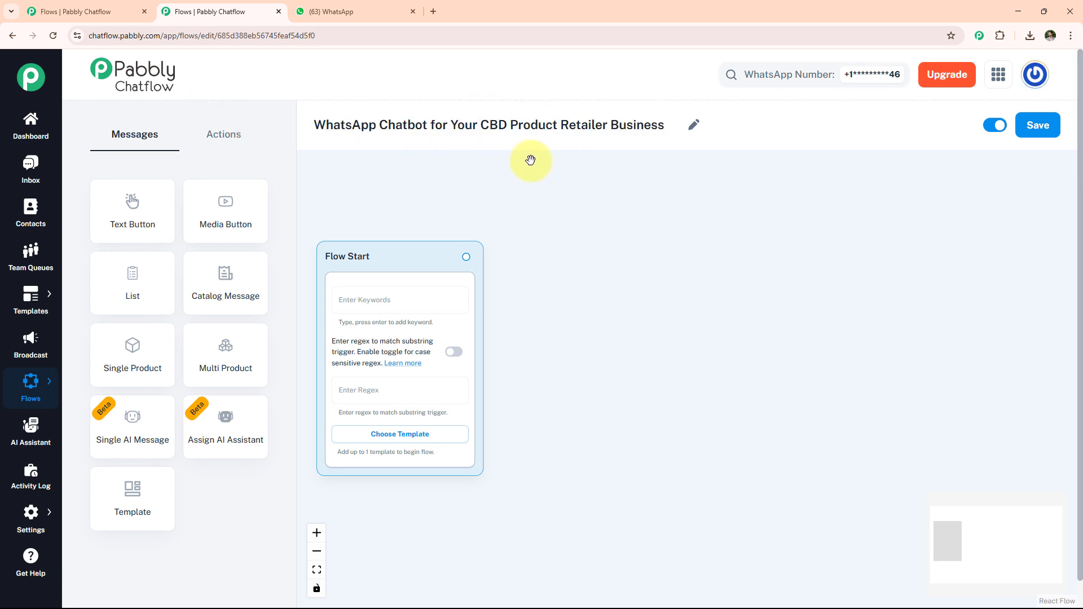
Step: Set the Flow Start keywords to Hello and hi, with the case-sensitive regex trigger enabled and set to [\s\S]+
left_click(237, 140)
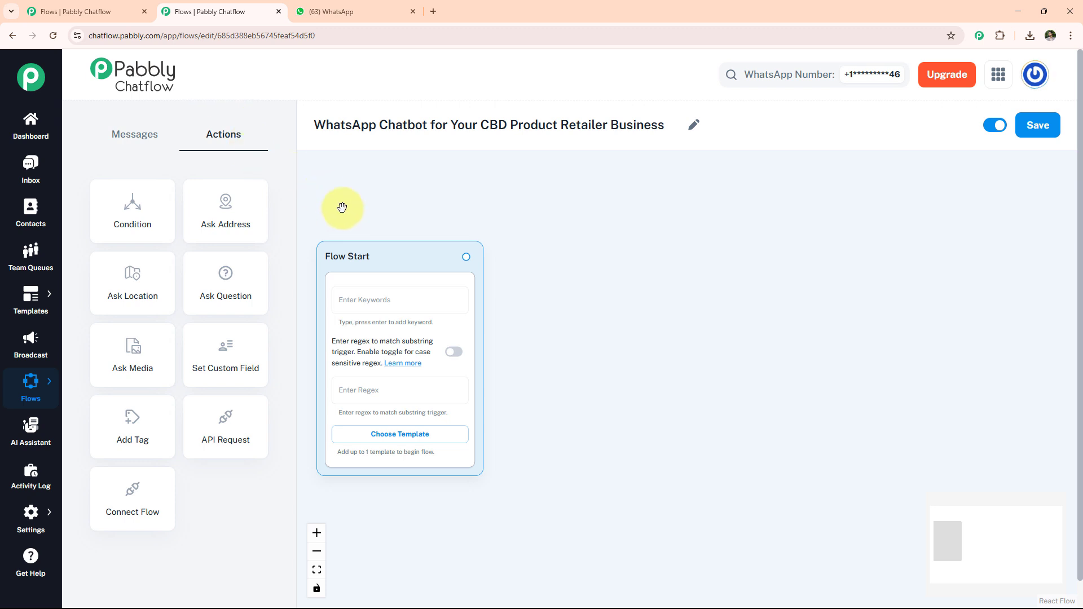
left_click(380, 300)
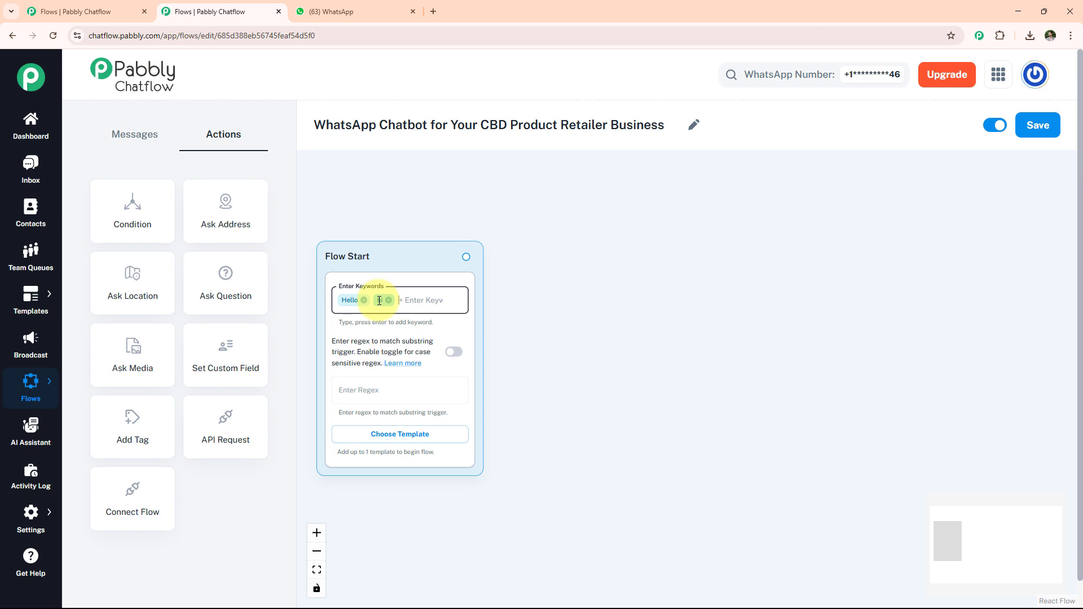
left_click(378, 388)
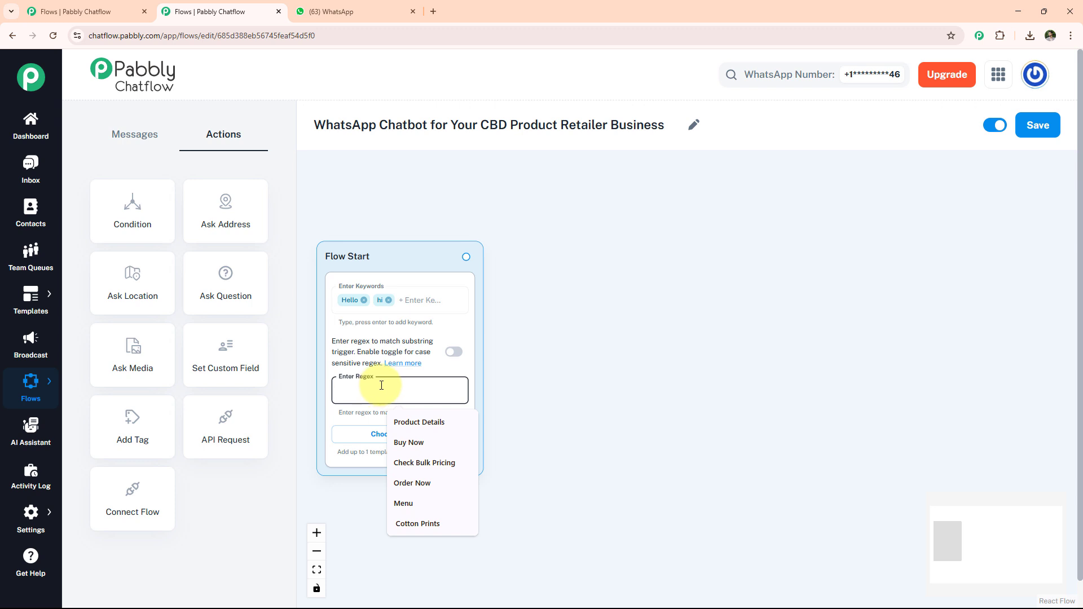
type("[\\s\\S]+")
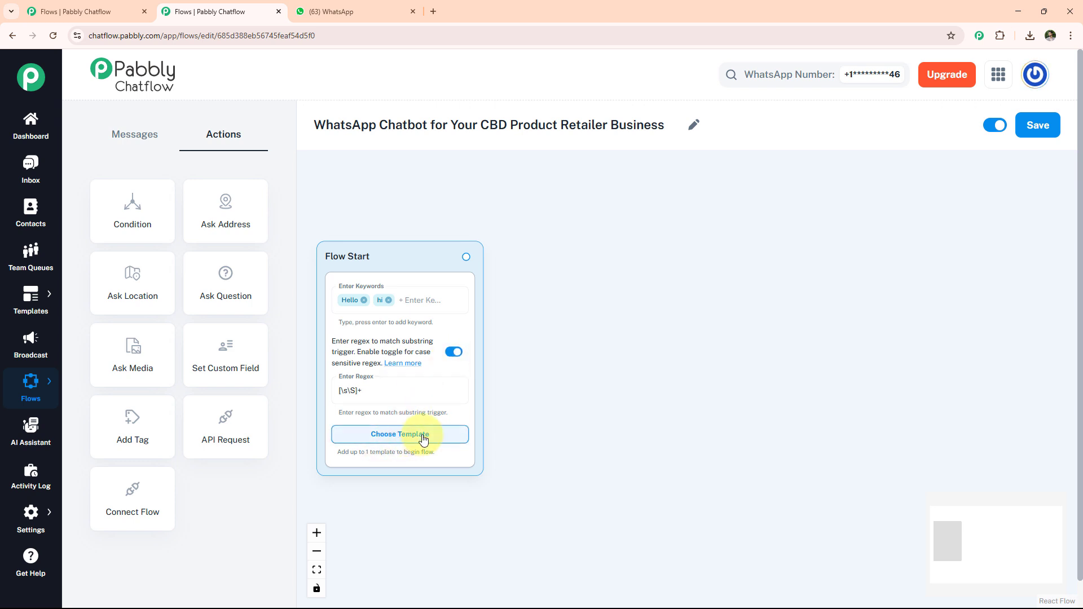
Step: Add a Media Button message beside Flow Start and upload the PNG image 6c43096b-3212-4098-b776-5bc029daeb56 to it
left_click(135, 134)
left_click_drag(259, 235, 612, 377)
left_click(636, 395)
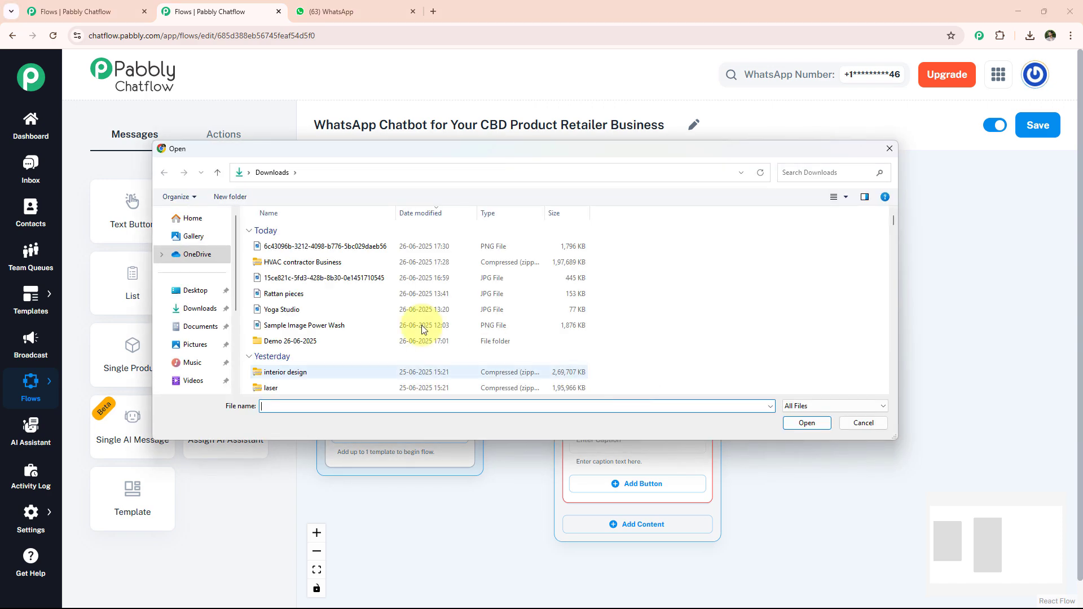
left_click(350, 249)
left_click(801, 424)
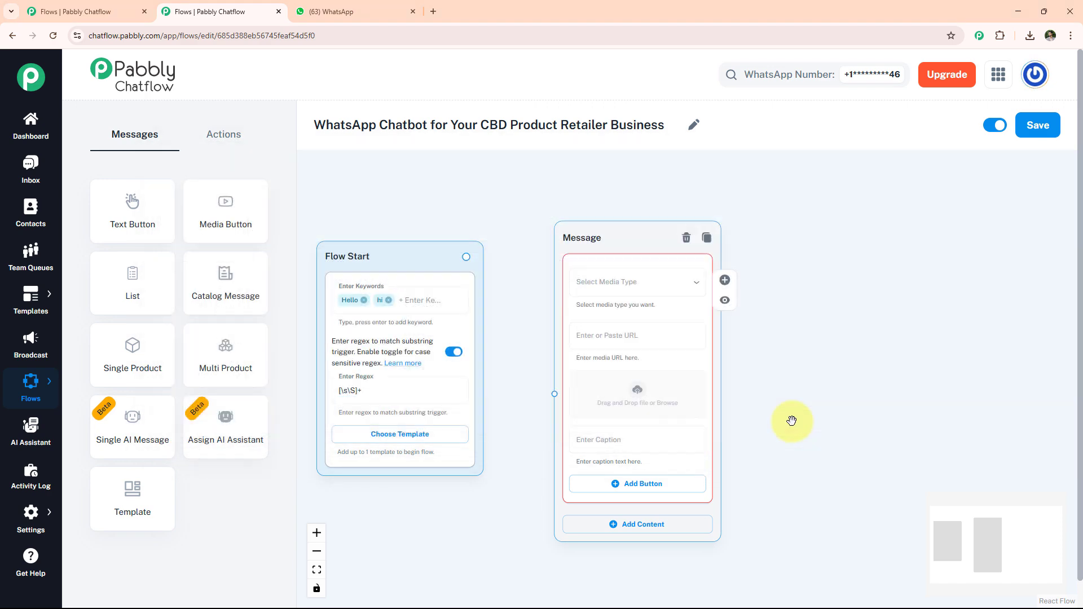
left_click_drag(707, 274, 707, 149)
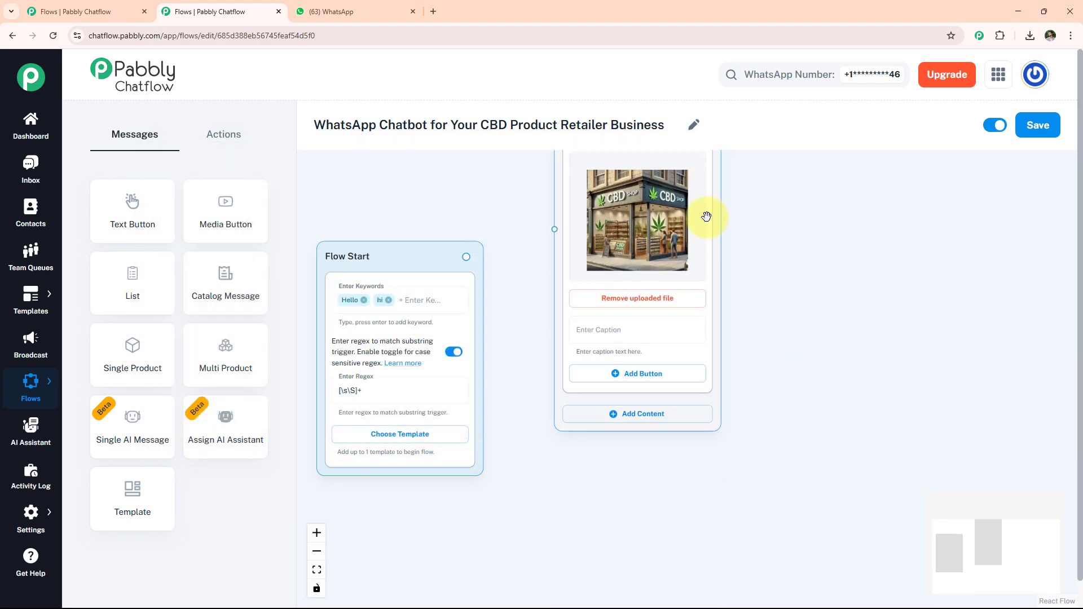
Step: Add text content below the image reading "Hi 👋 Welcome to *CalmLeaf CBD Store* – trusted for safe, lab-tested CBD wellness products"
left_click(653, 424)
left_click(635, 514)
left_click(628, 445)
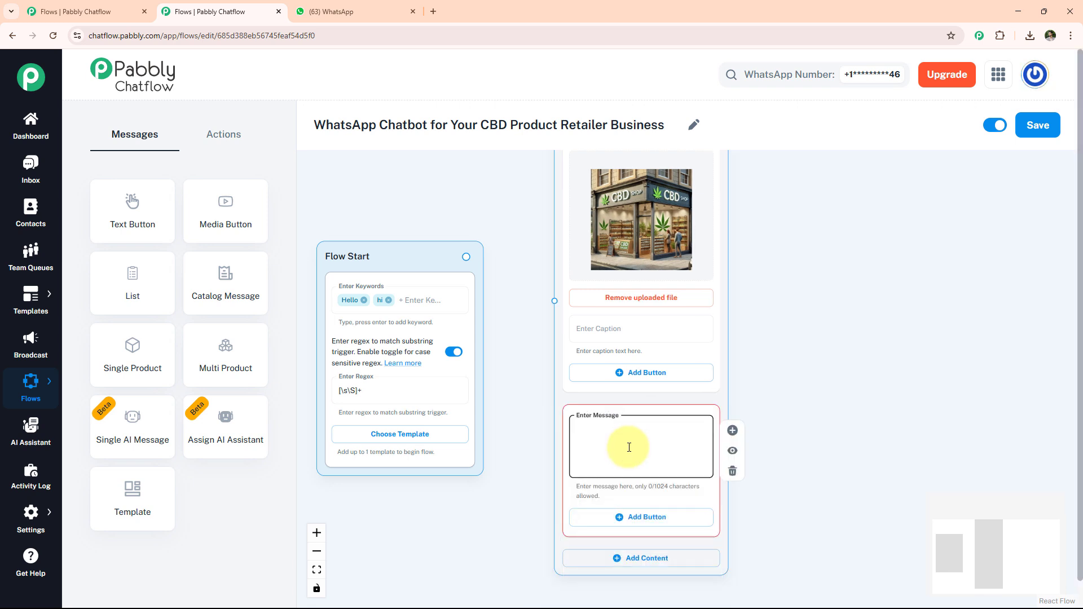
type("Hi 👋 Welcome to *CalmLeaf CBD Store* – trusted for safe, lab-tested CBD wellness products 🌱")
left_click_drag(631, 448, 641, 314)
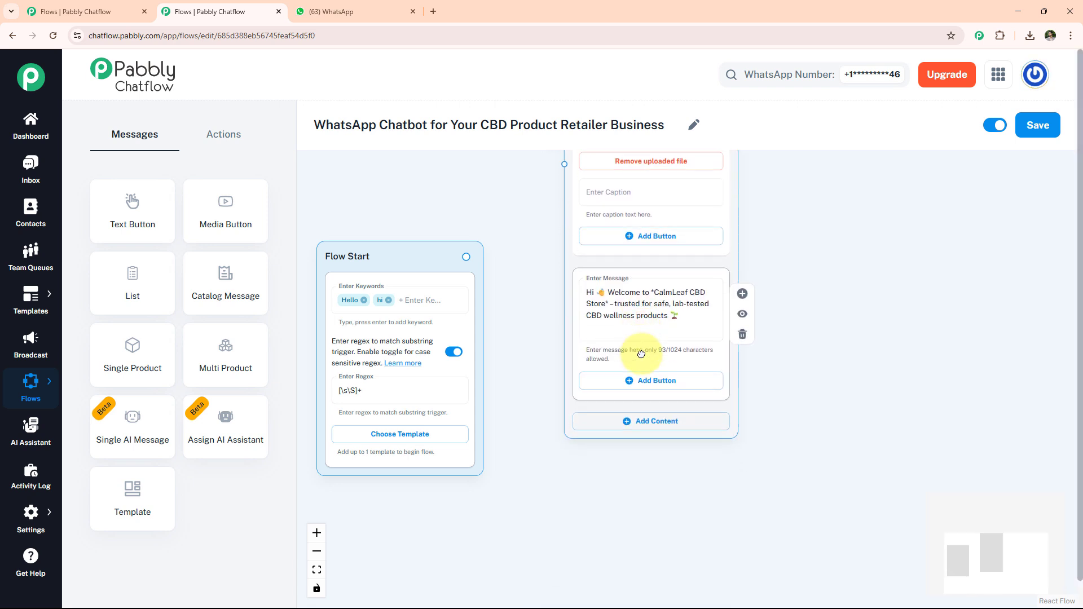
Step: Add View Products, Place an Order and Talk to Our Team buttons to the welcome text, and connect Flow Start to the message
left_click(640, 381)
left_click(639, 389)
type("🛍️ View Products")
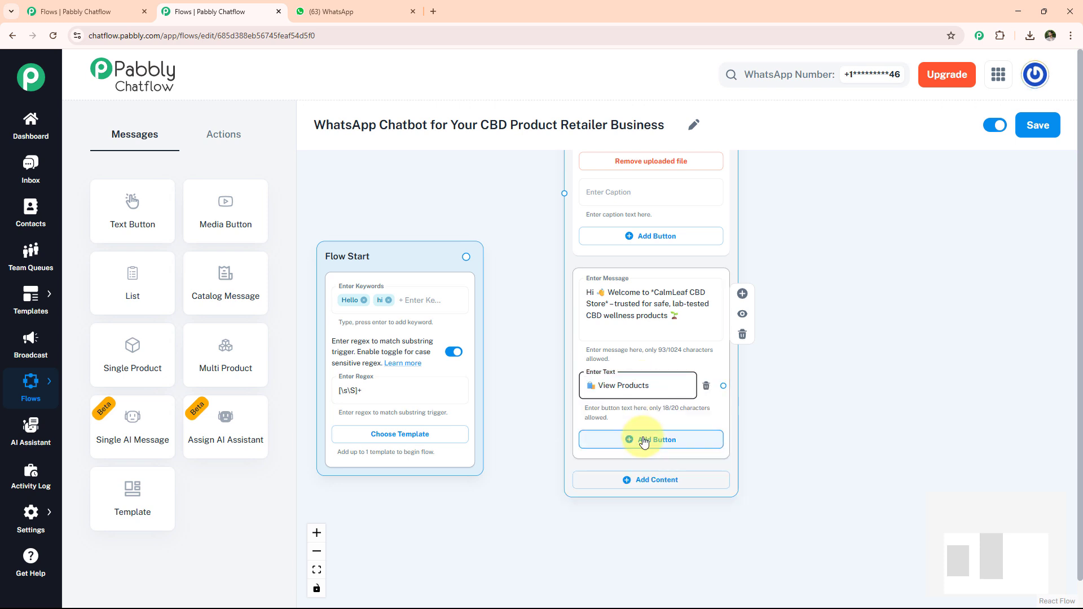
left_click(640, 439)
left_click(643, 437)
type("🛒 Place an Order")
left_click(652, 500)
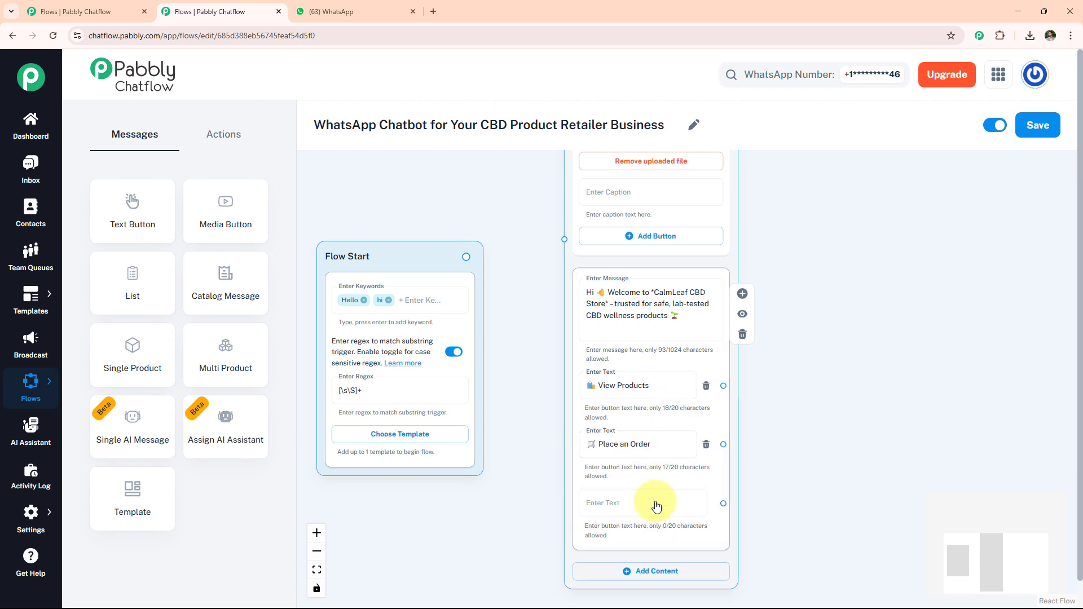
left_click(647, 496)
type("💬 Talk to Our Team")
left_click(540, 394)
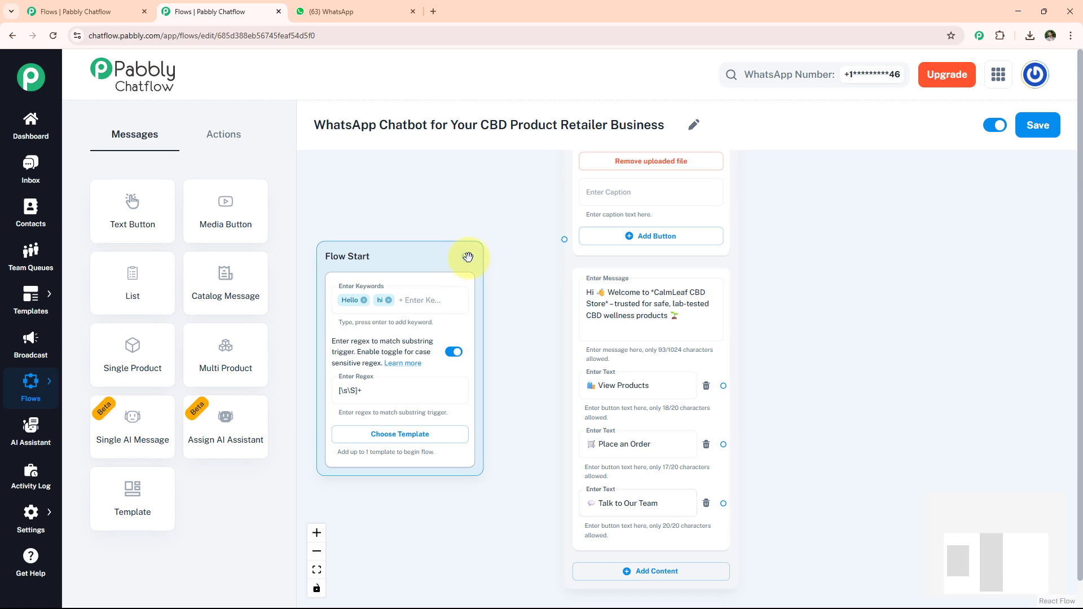
mouse_move(563, 243)
left_mouse_down()
mouse_move(551, 265)
mouse_move(563, 243)
left_mouse_up()
Step: Add a Text Button message with the store's contact details, connect Talk to Our Team to it, and place it beside that button
left_click_drag(120, 201, 684, 331)
left_click(726, 379)
key("ctrl+v")
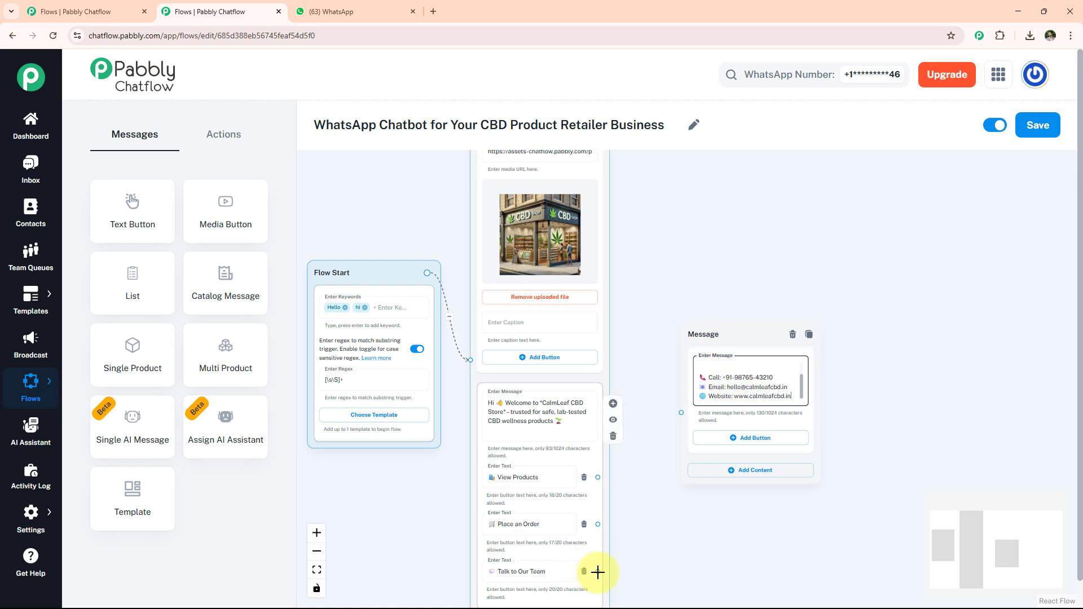
left_click_drag(598, 572, 682, 413)
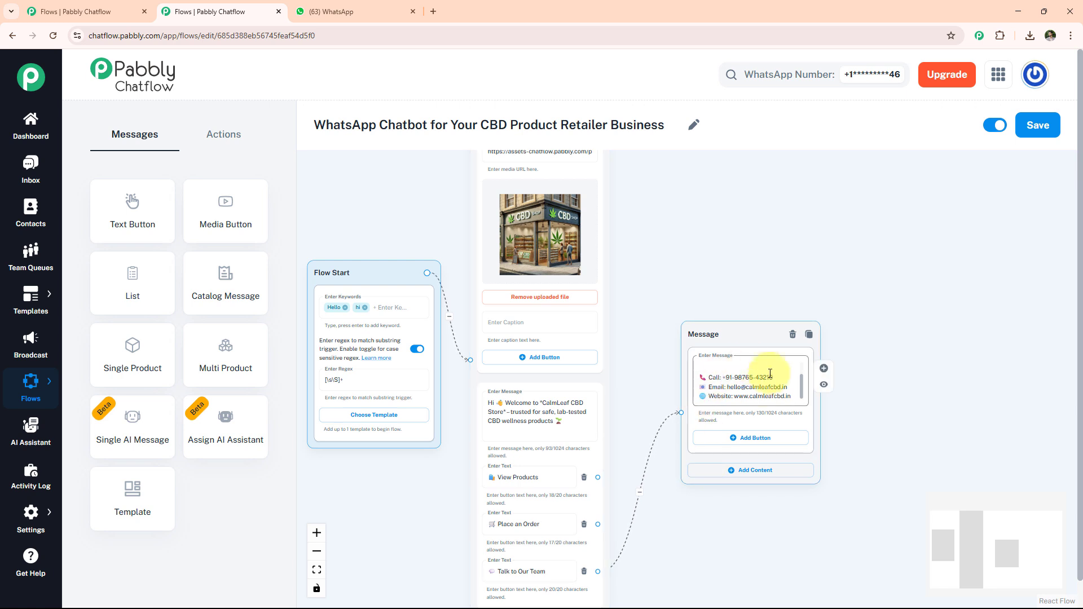
left_click_drag(733, 333, 684, 479)
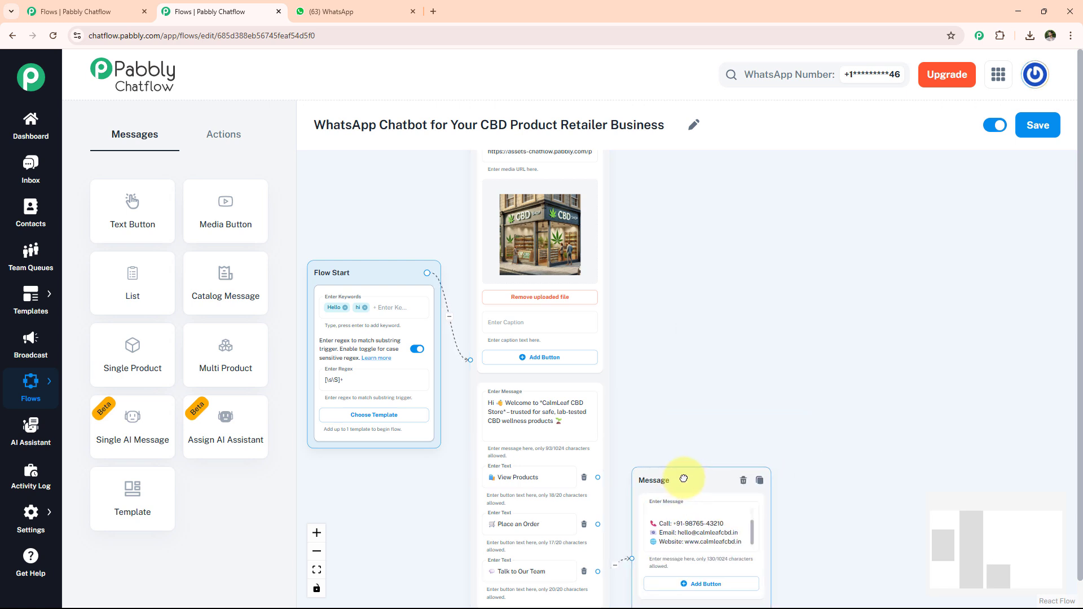
Step: Add a Text Button message listing the CBD products on offer and connect the View Products button to it
left_click_drag(135, 206, 692, 209)
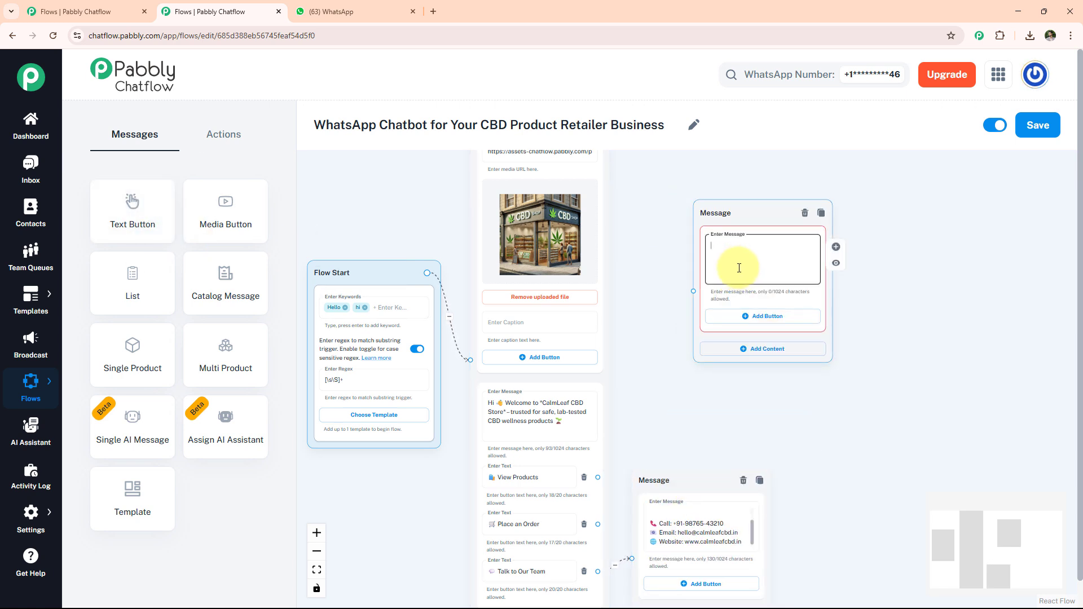
key("ctrl+v")
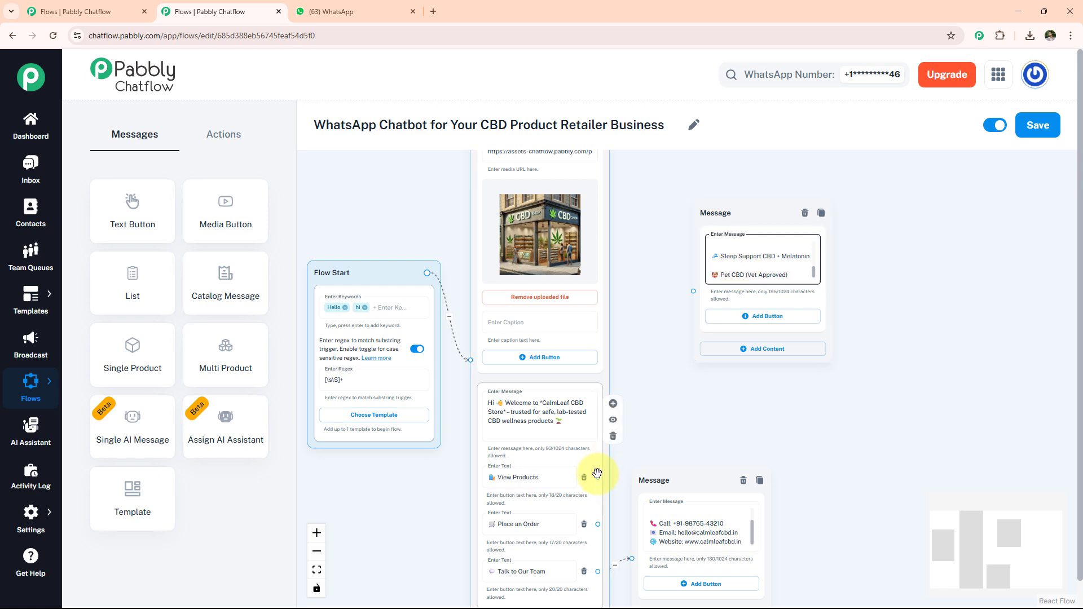
left_click_drag(598, 477, 693, 291)
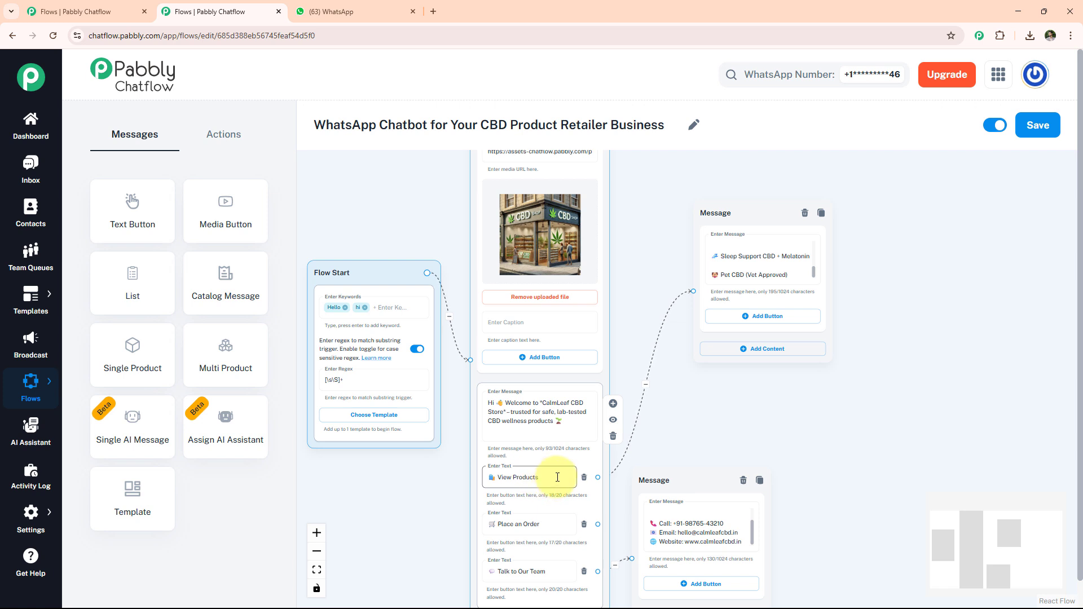
left_click_drag(741, 219, 678, 220)
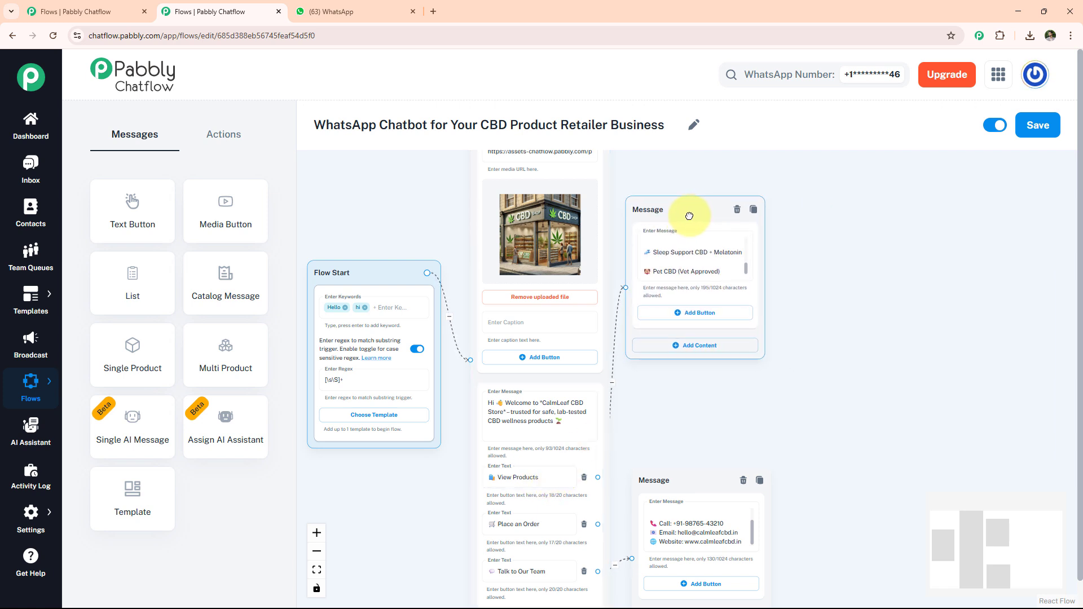
Step: Add an Ask Question node reading "Please Share *Full Name*" that stores the reply in the Fullname custom field in Text format
left_click(223, 134)
left_click_drag(225, 282, 824, 199)
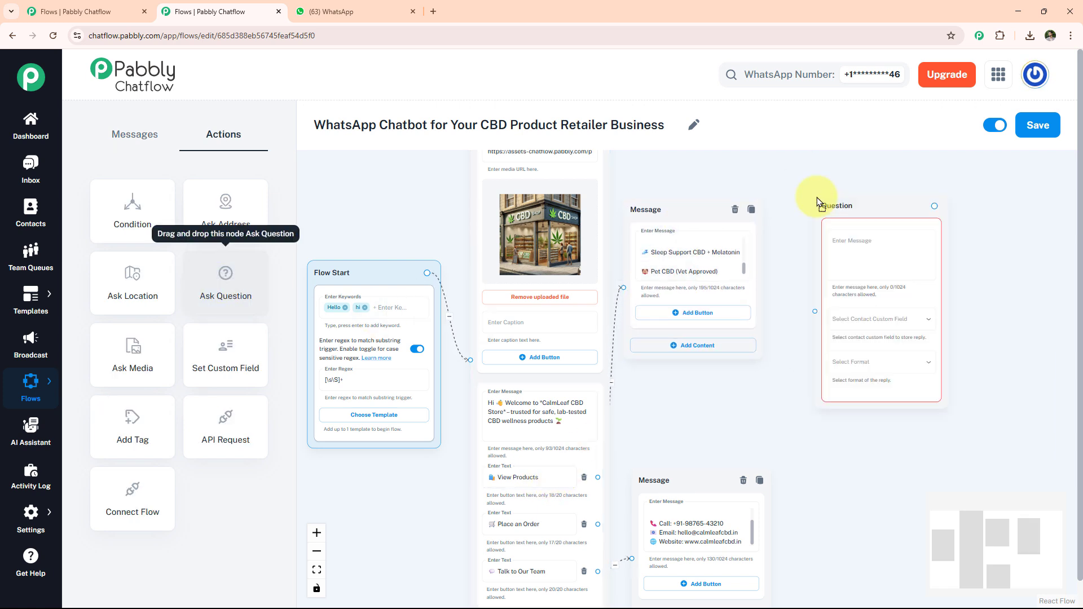
left_click(871, 245)
key("ctrl+v")
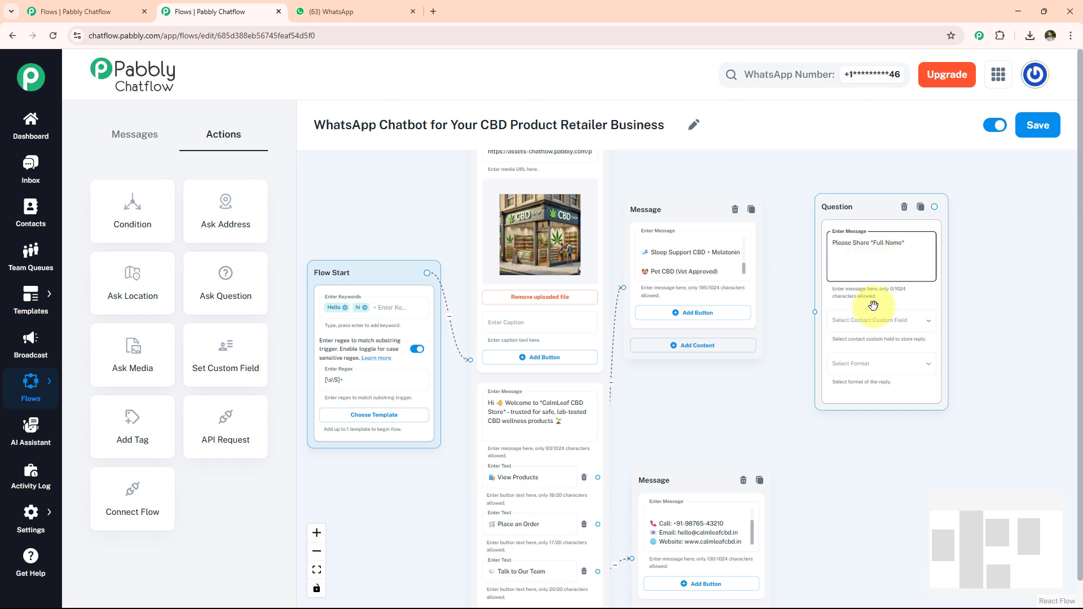
left_click(834, 319)
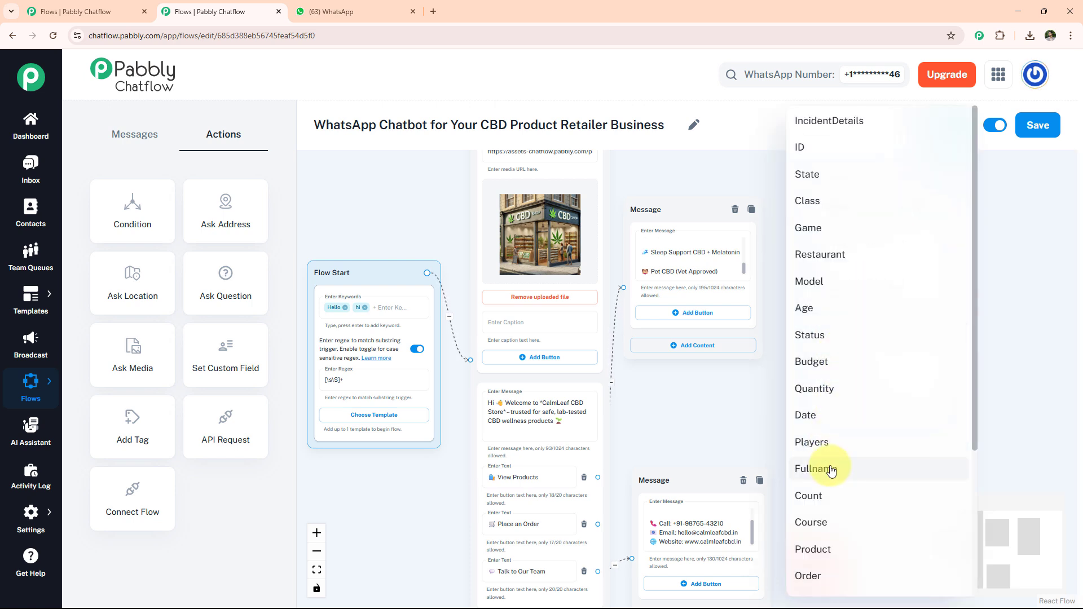
left_click(829, 468)
left_click(879, 368)
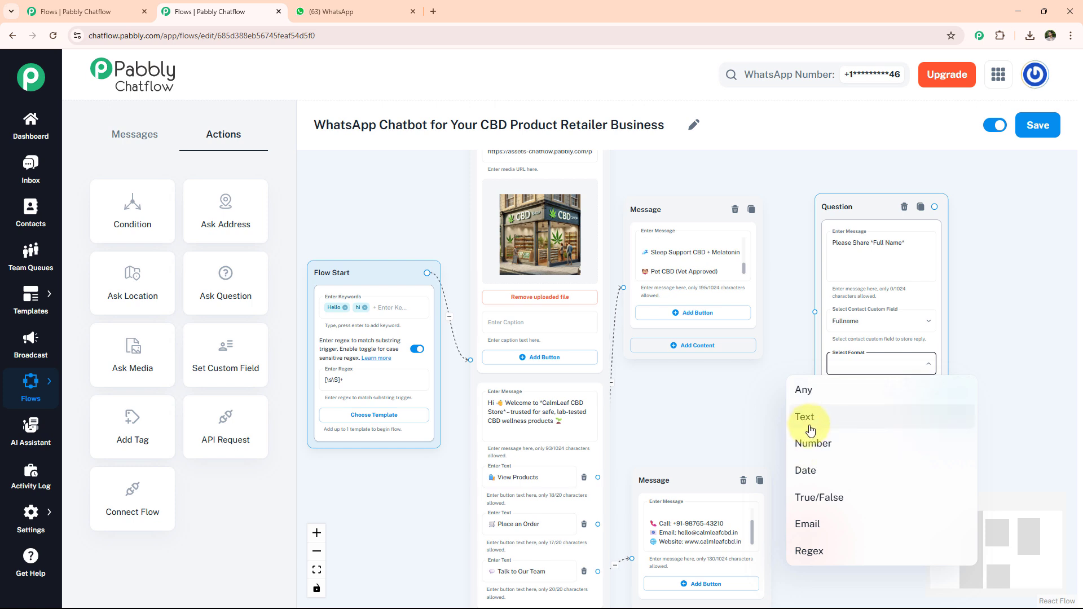
left_click(810, 427)
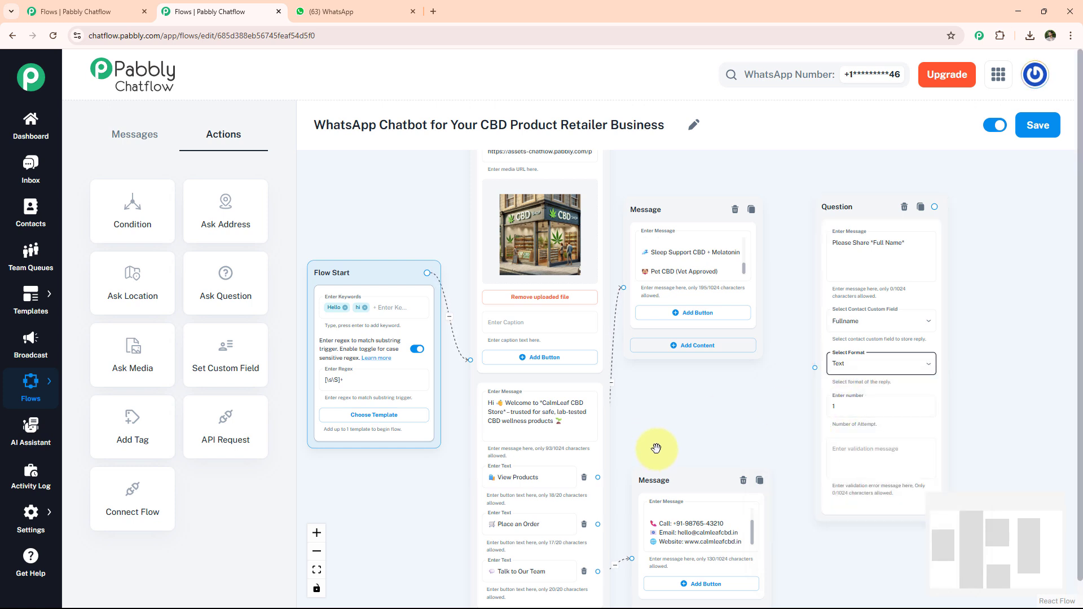
Step: Connect the Place an Order button to the full-name question and save the flow
left_click_drag(596, 525, 816, 367)
left_click(524, 521)
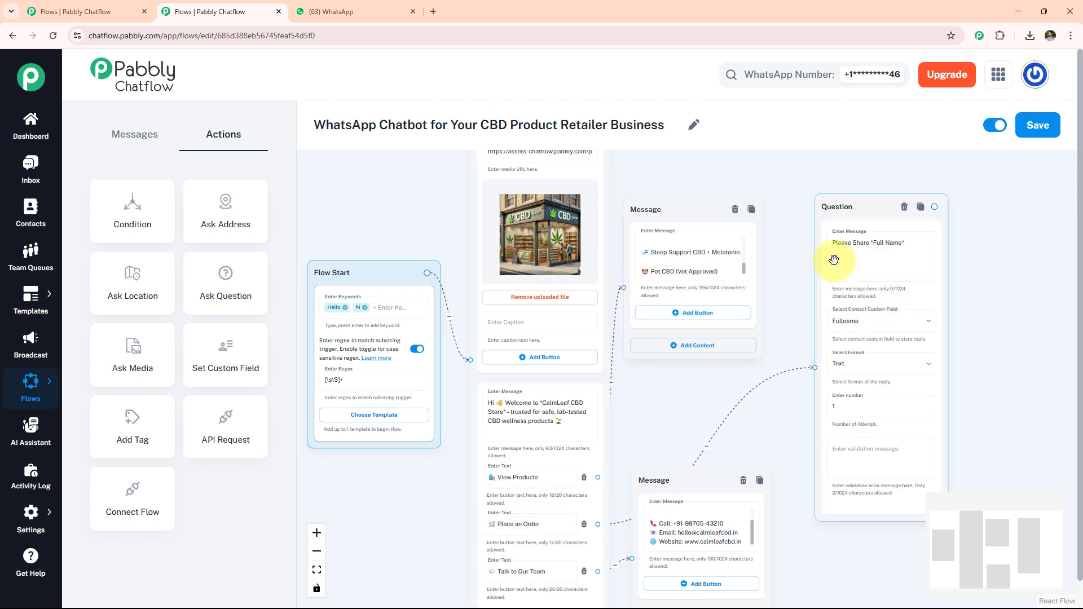
left_click(845, 224)
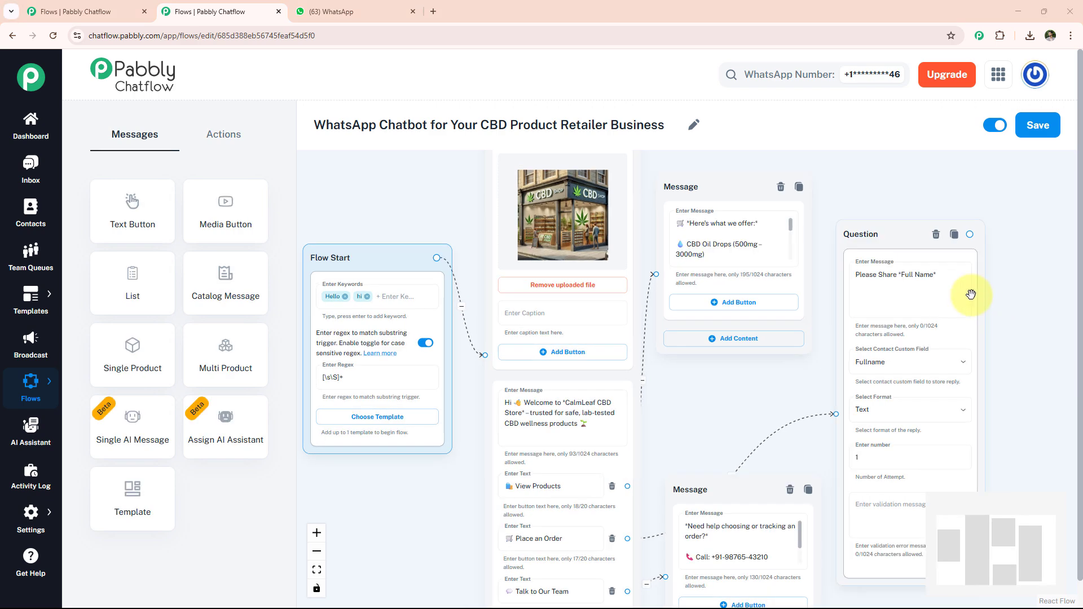
scroll(906, 283, "up", 4)
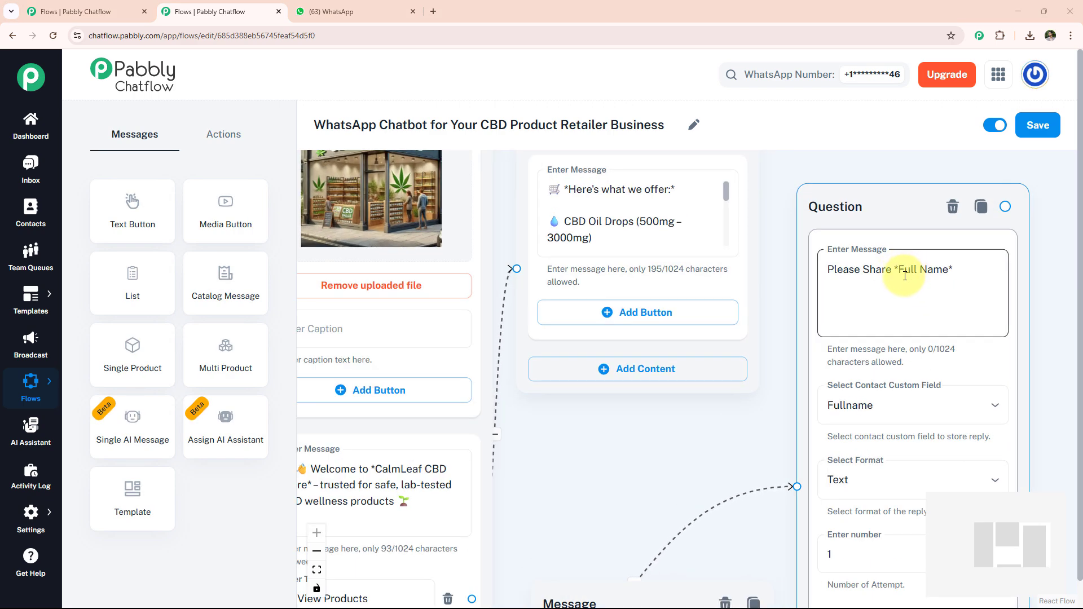
left_click(1037, 125)
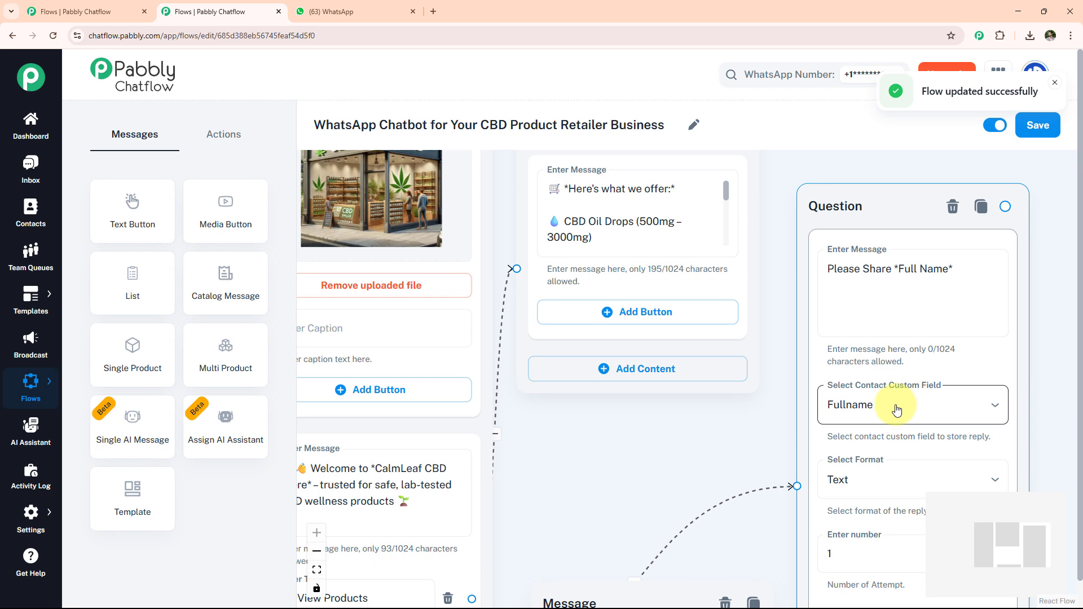
Step: Open the Contact Custom Fields settings and look through the fields already defined there
mouse_move(24, 521)
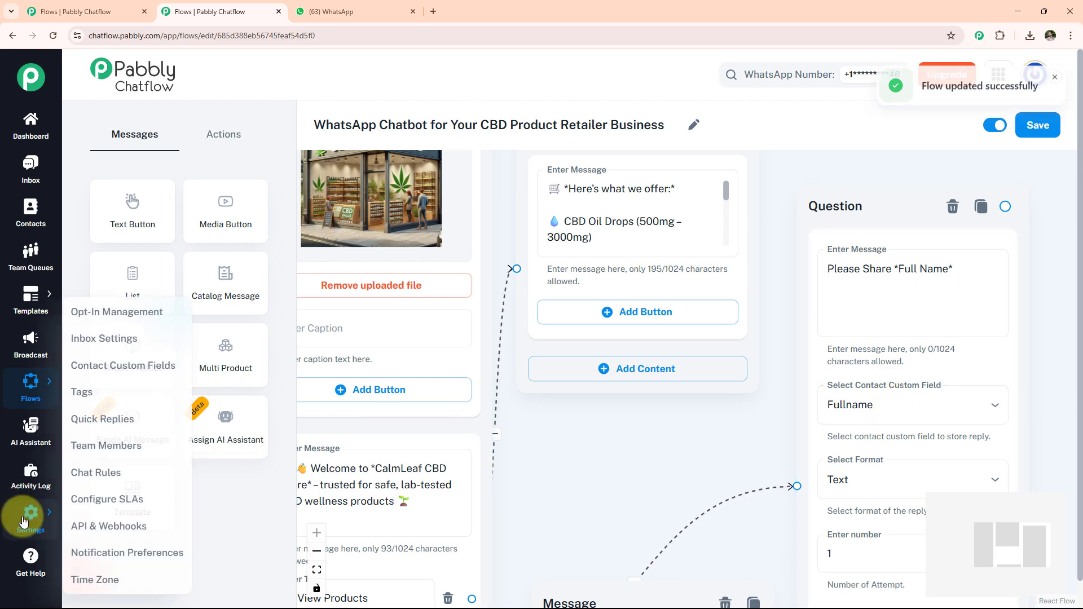
left_click(142, 366)
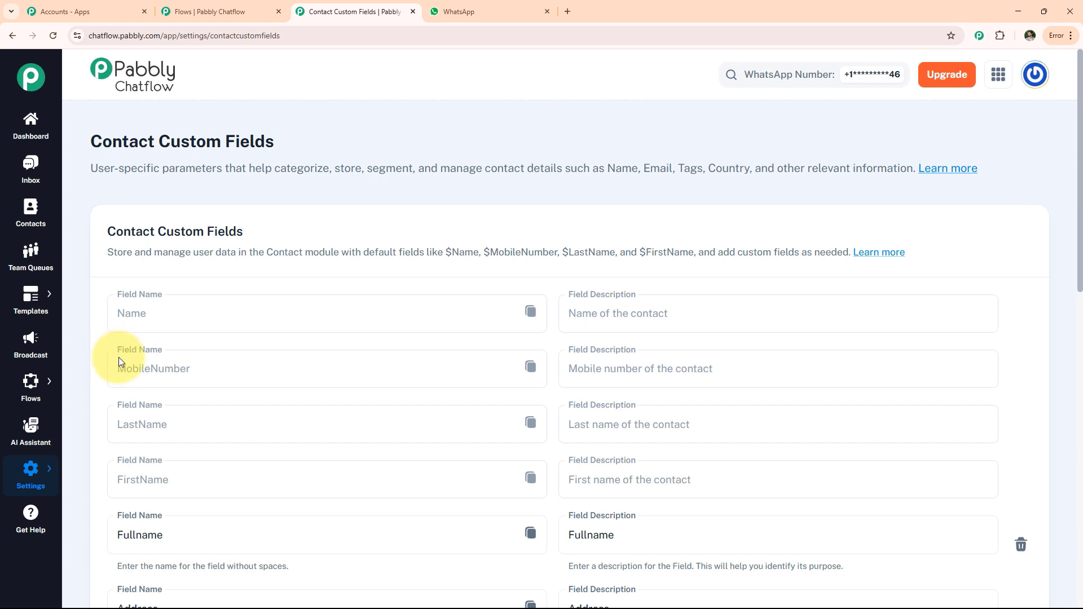
scroll(125, 362, "down", 4)
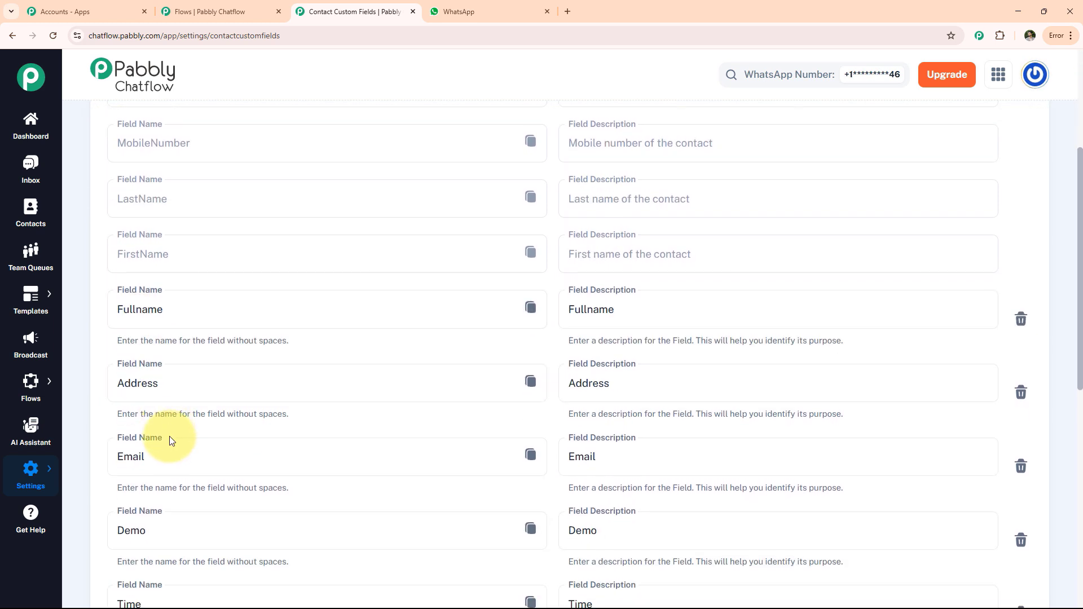
scroll(172, 438, "down", 3)
scroll(214, 460, "down", 3)
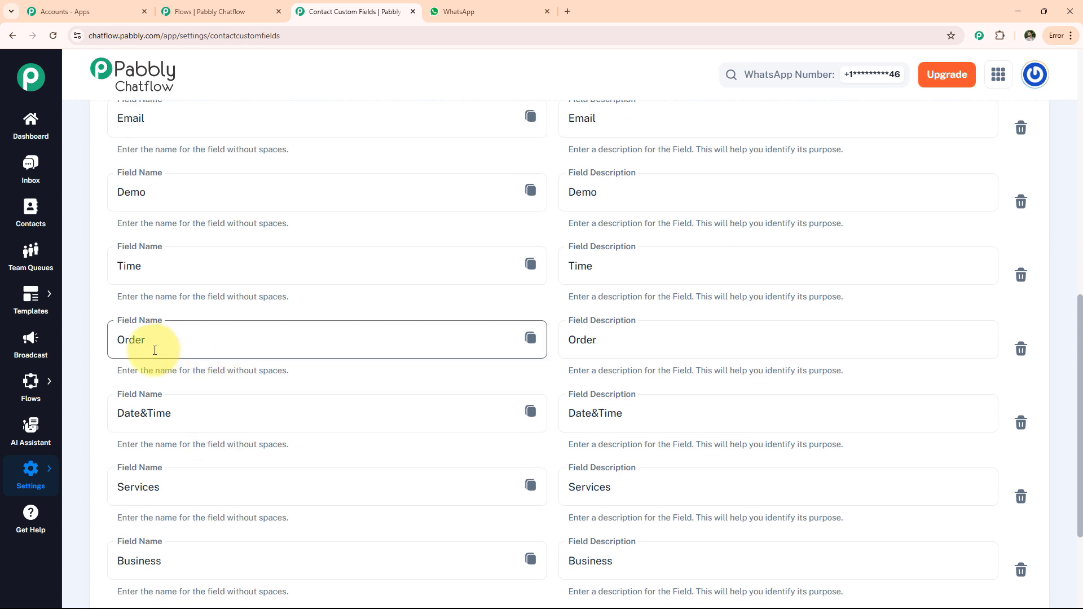
scroll(246, 452, "down", 3)
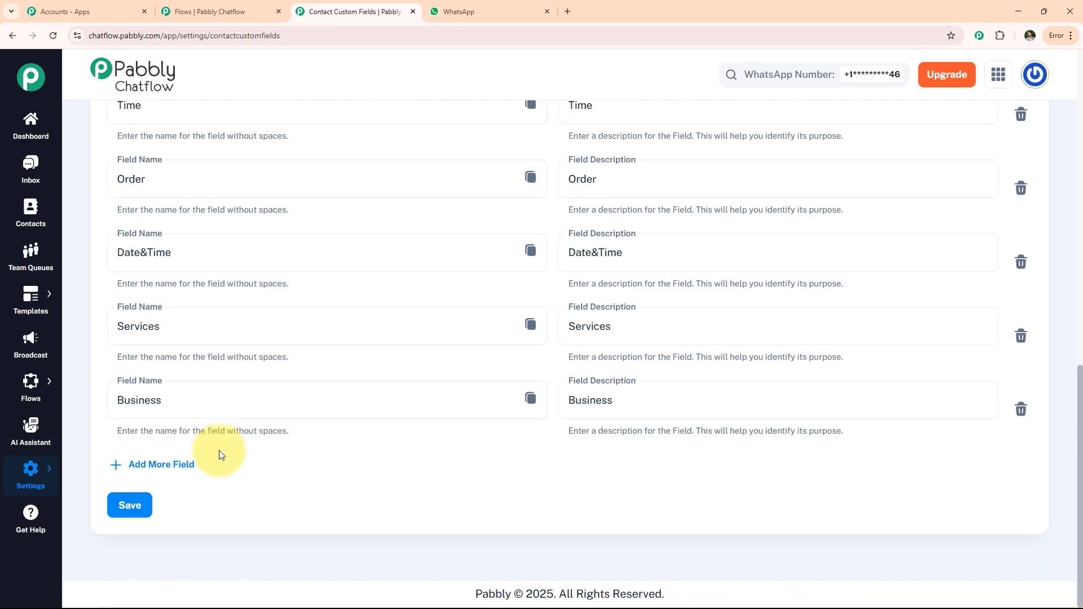
Step: Add another contact custom field named xyz and save the custom fields
left_click(154, 468)
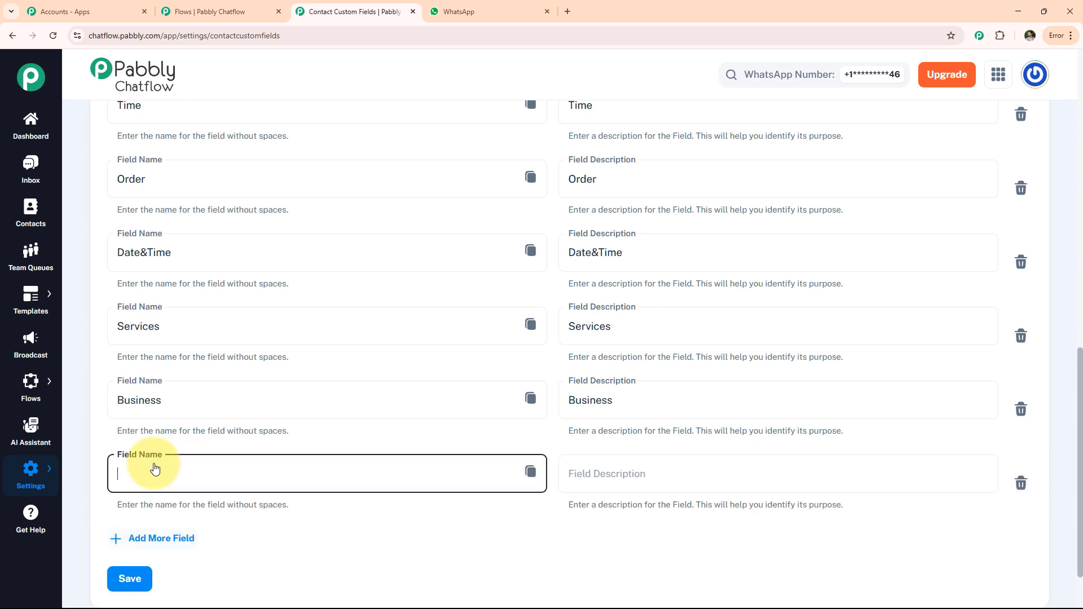
left_click(150, 474)
left_click(183, 531)
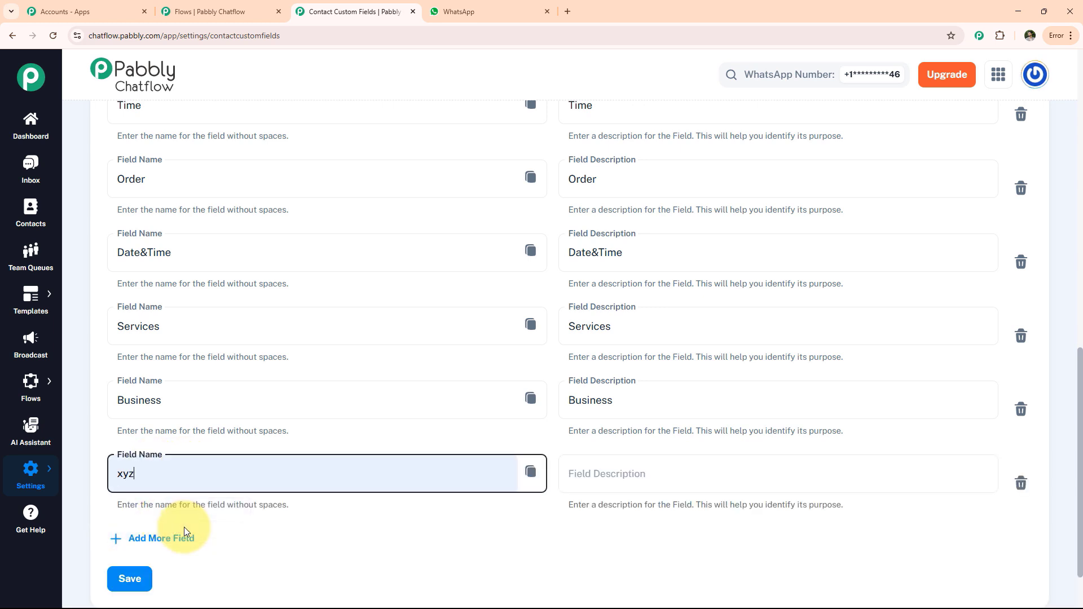
left_click(131, 581)
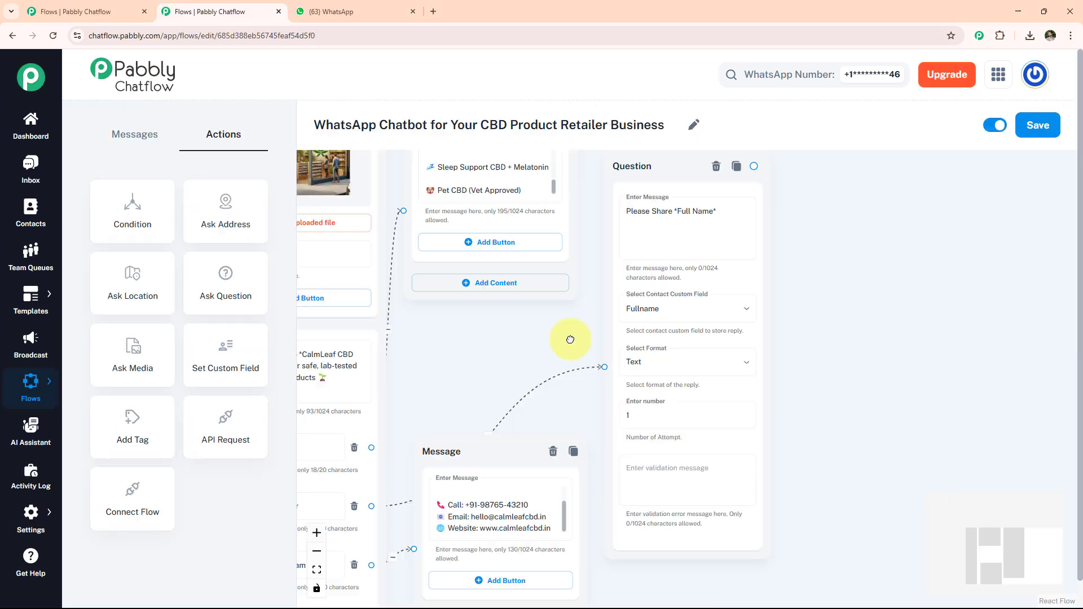
Step: In the flow, add an Ask Question node "Please Provide *Products Details*" storing to Product in Text format, and connect the full-name question to it
left_click_drag(568, 338, 575, 355)
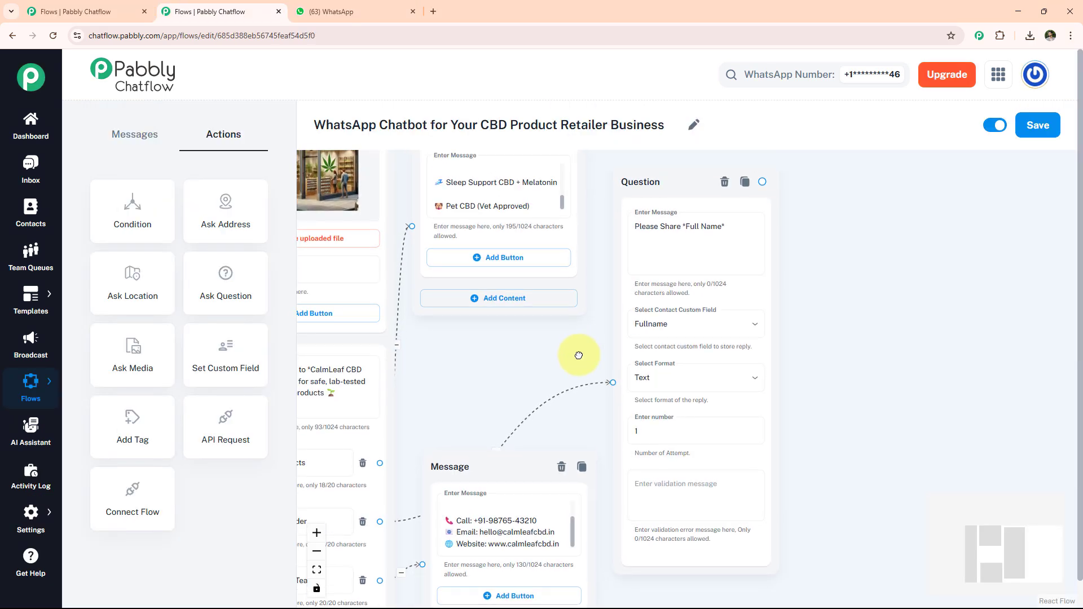
left_click_drag(212, 273, 834, 194)
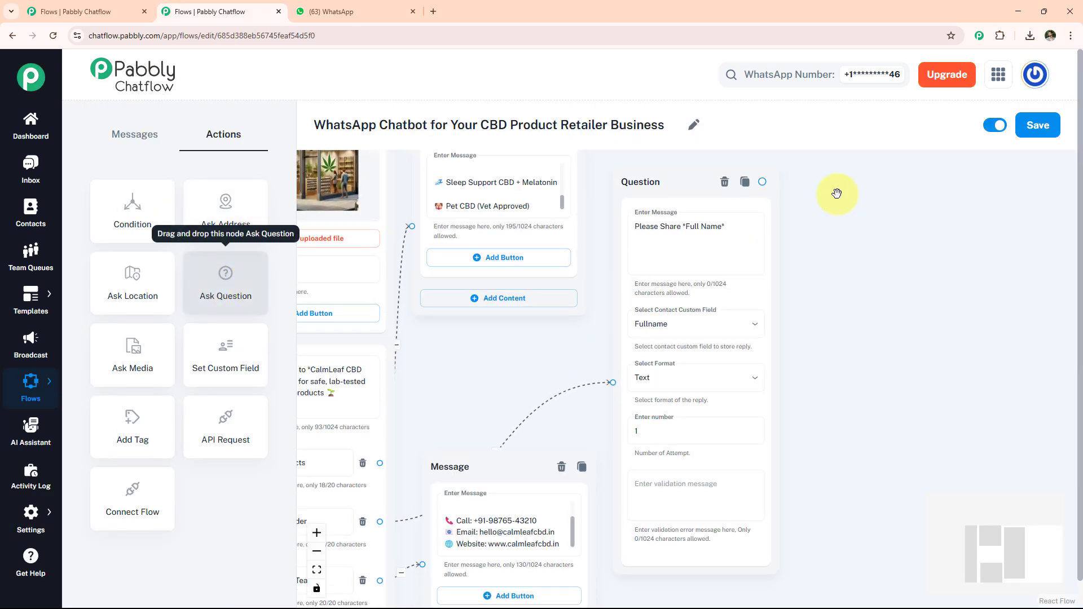
left_click(896, 263)
type("Please Provide *Products Details*")
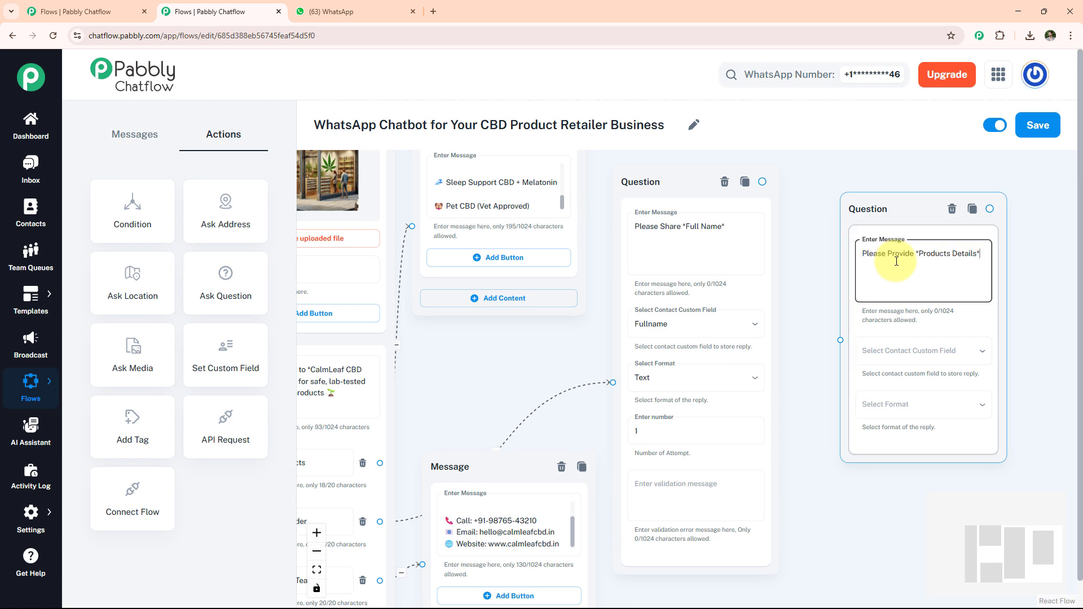
left_click(889, 352)
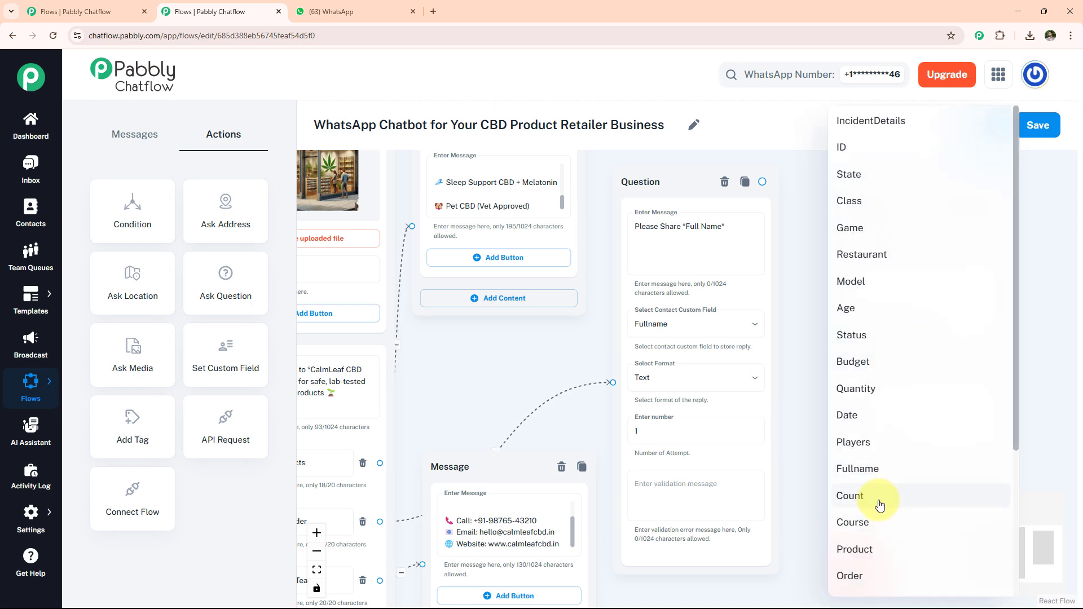
left_click(866, 550)
left_click(894, 409)
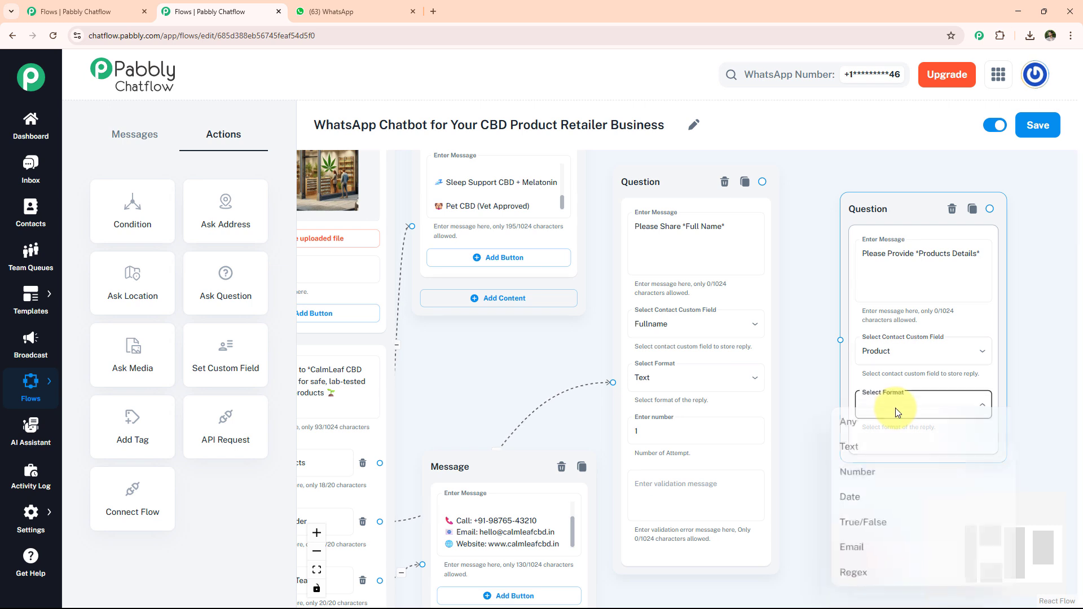
left_click(881, 455)
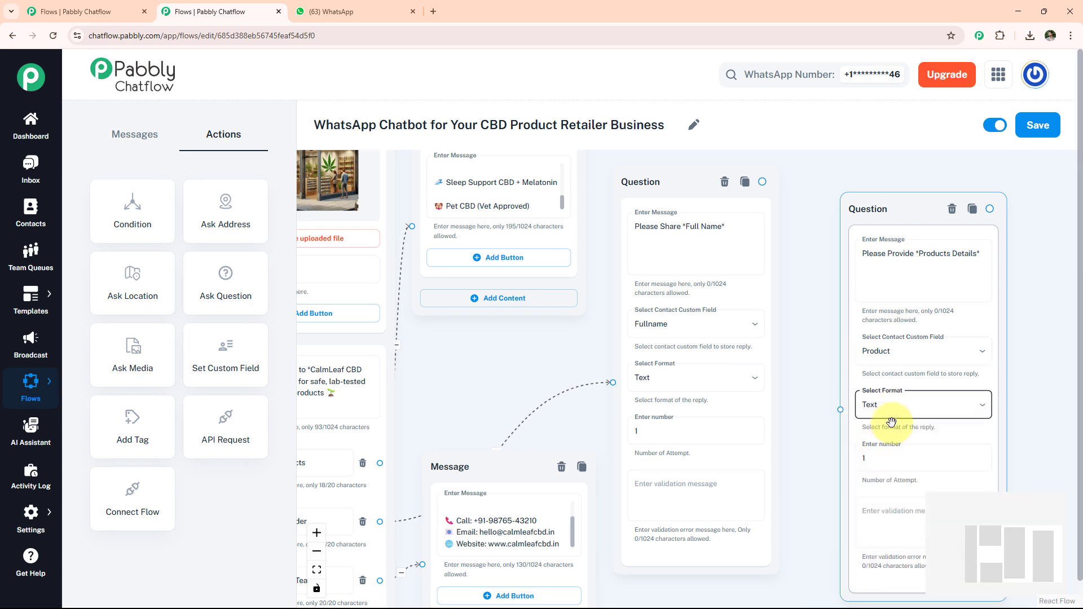
left_click_drag(762, 182, 841, 412)
Step: Add an Ask Question node "Required *Quantity*" that stores the reply in Quantity in Text format, and connect the product-details question to it
left_click_drag(1021, 381, 806, 365)
left_click_drag(263, 279, 881, 206)
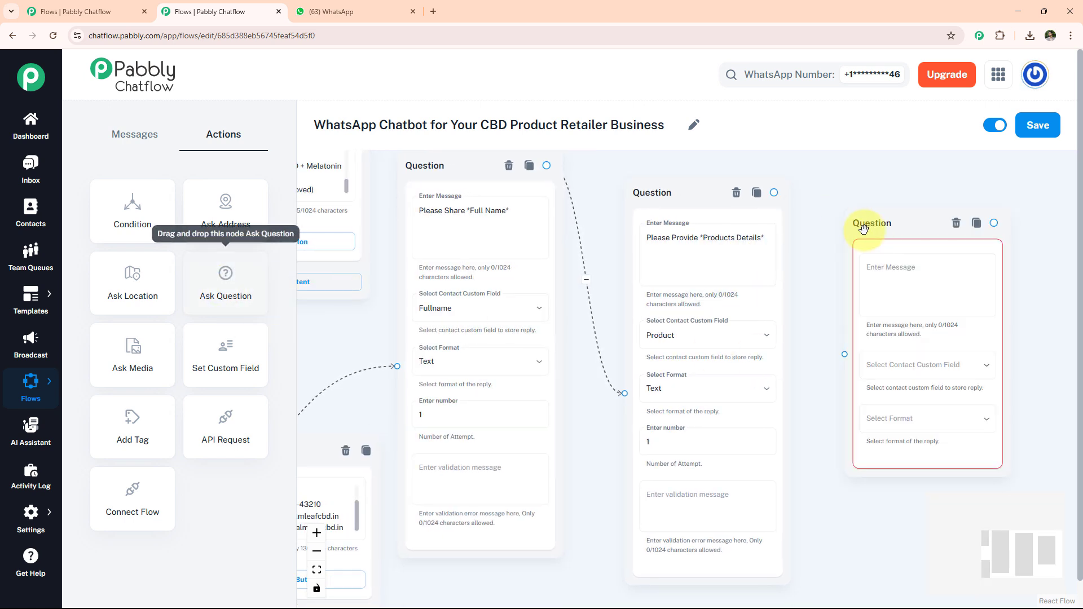
left_click(882, 265)
type("Required *Quantity*")
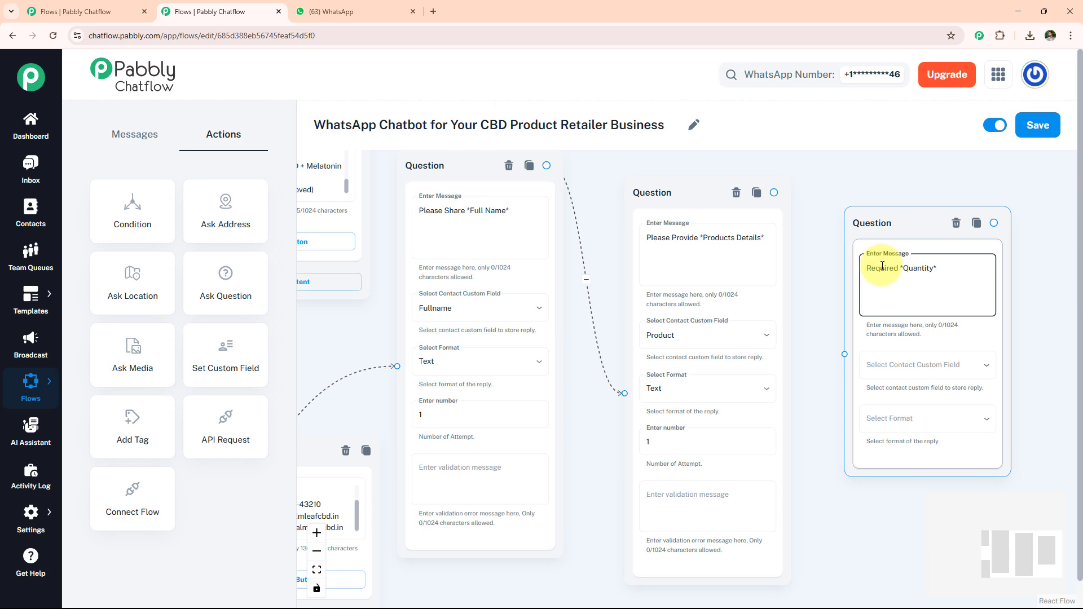
left_click(884, 366)
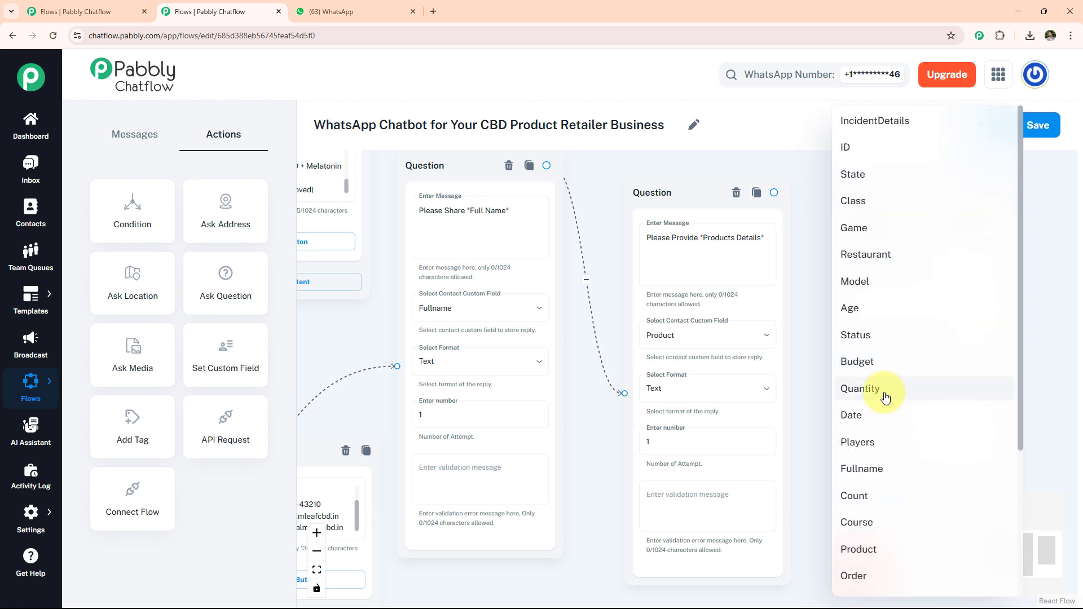
left_click(885, 398)
left_click(896, 416)
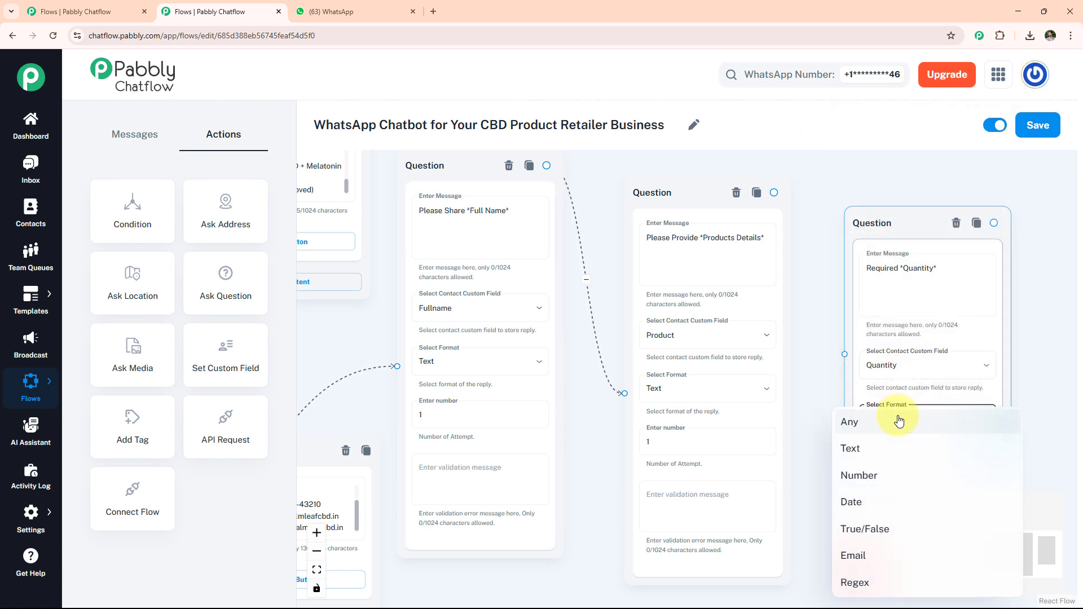
left_click(886, 449)
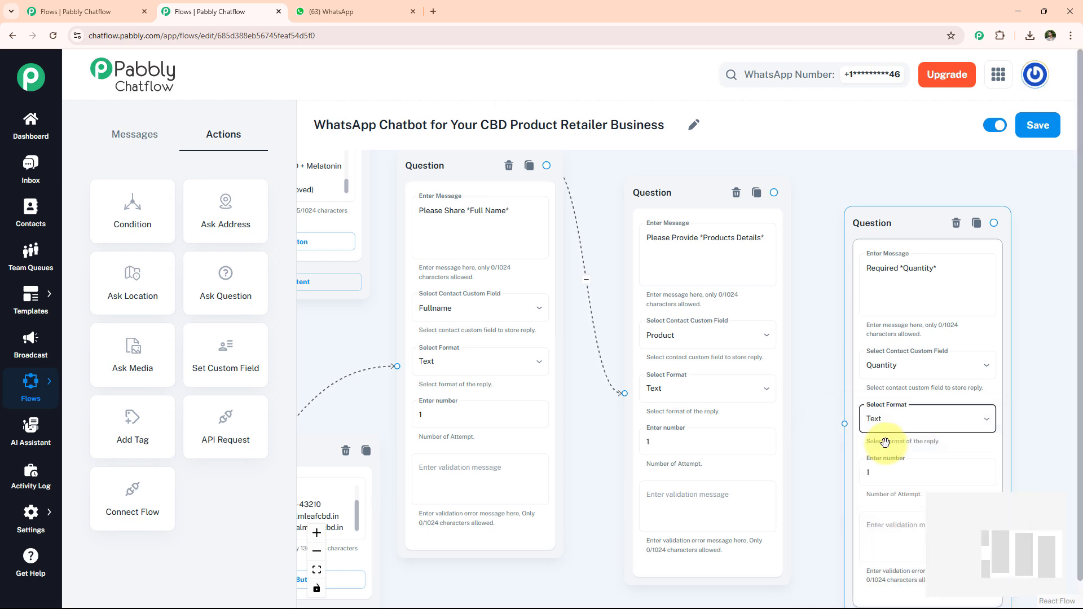
left_click_drag(775, 192, 844, 424)
Step: Add an Ask Question node "Please Share *Delivery Address*" storing to Address in Text format, and connect the quantity question to it
left_click_drag(1050, 361, 803, 336)
left_click_drag(249, 273, 820, 207)
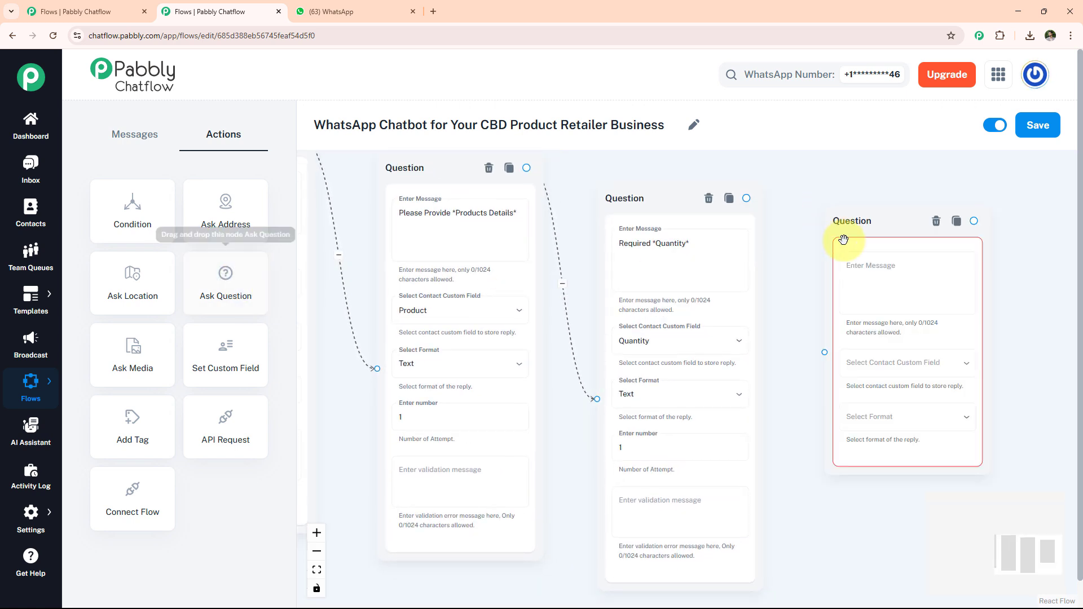
left_click(868, 269)
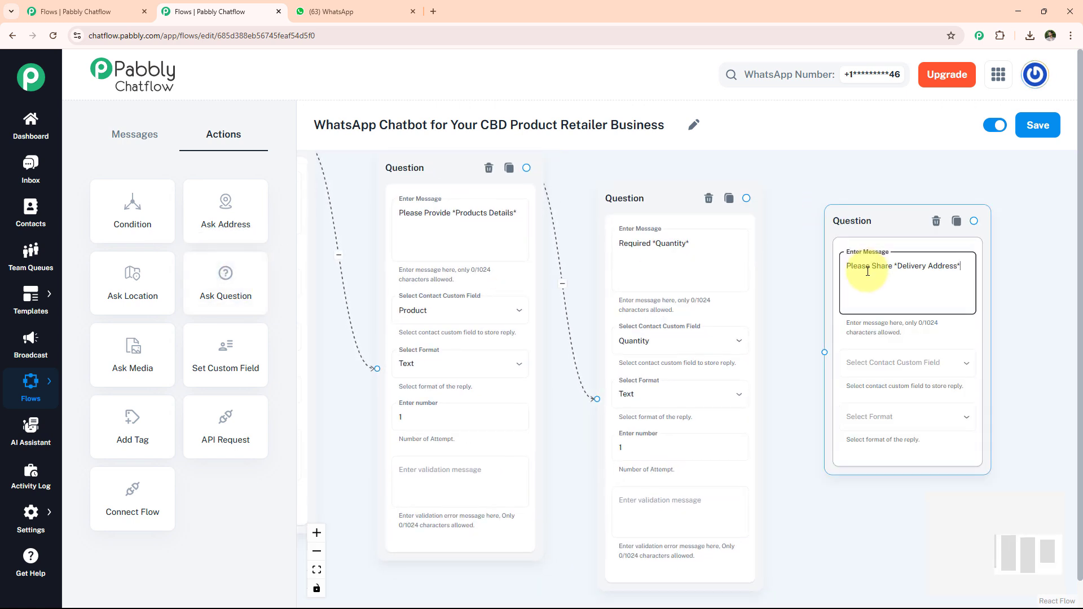
left_click(883, 363)
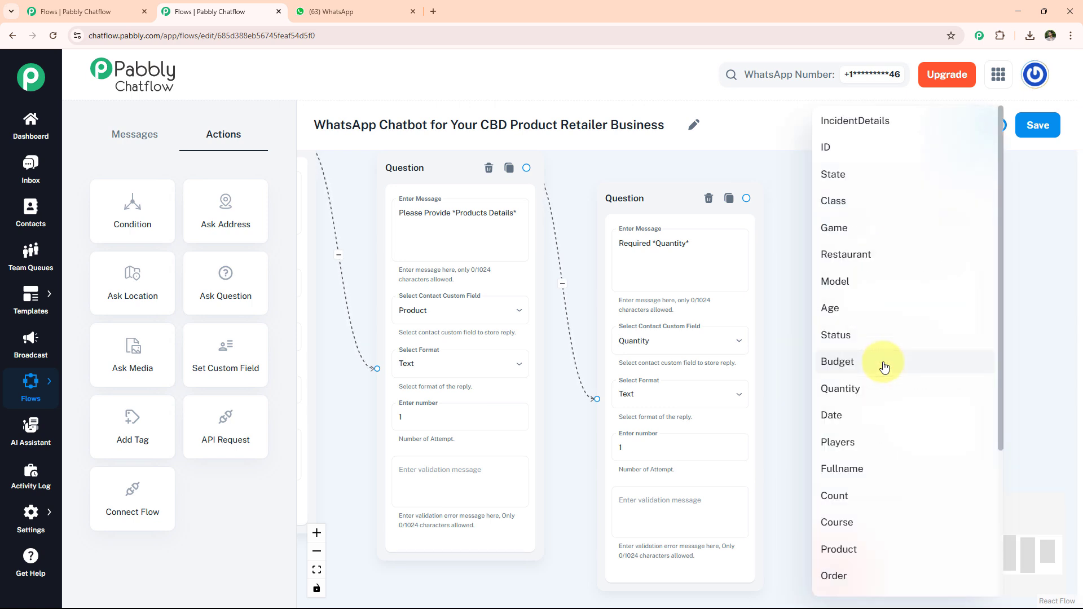
scroll(865, 416, "down", 4)
left_click(838, 578)
left_click(889, 417)
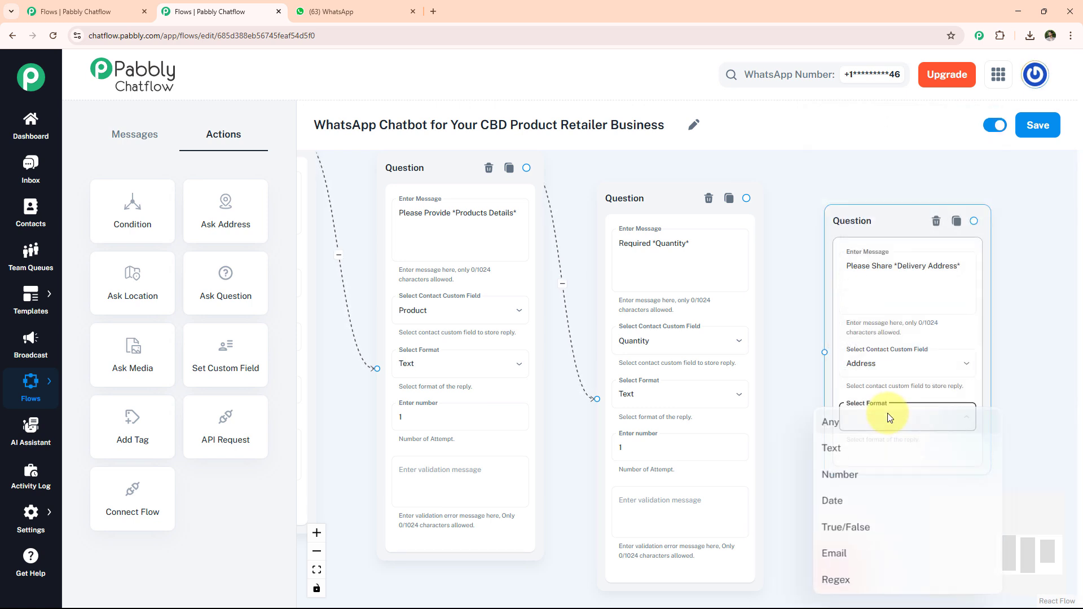
left_click(868, 450)
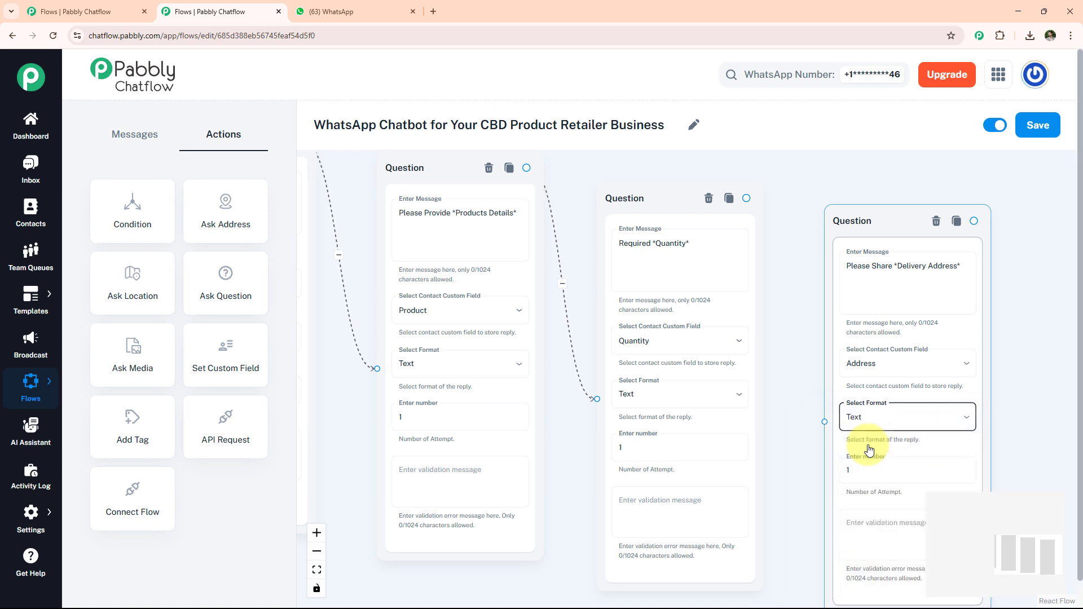
left_click_drag(746, 198, 824, 423)
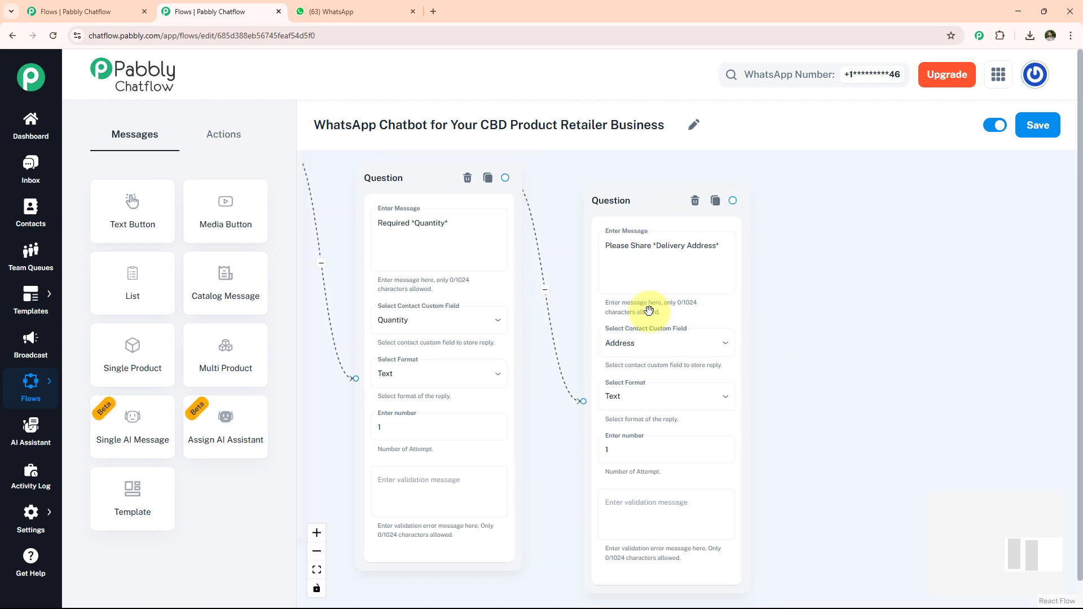
Step: Add a Text Button message summarising the order with the $Fullname, $Product, $Quantity and $Address fields
left_click_drag(130, 208, 810, 236)
left_click(875, 306)
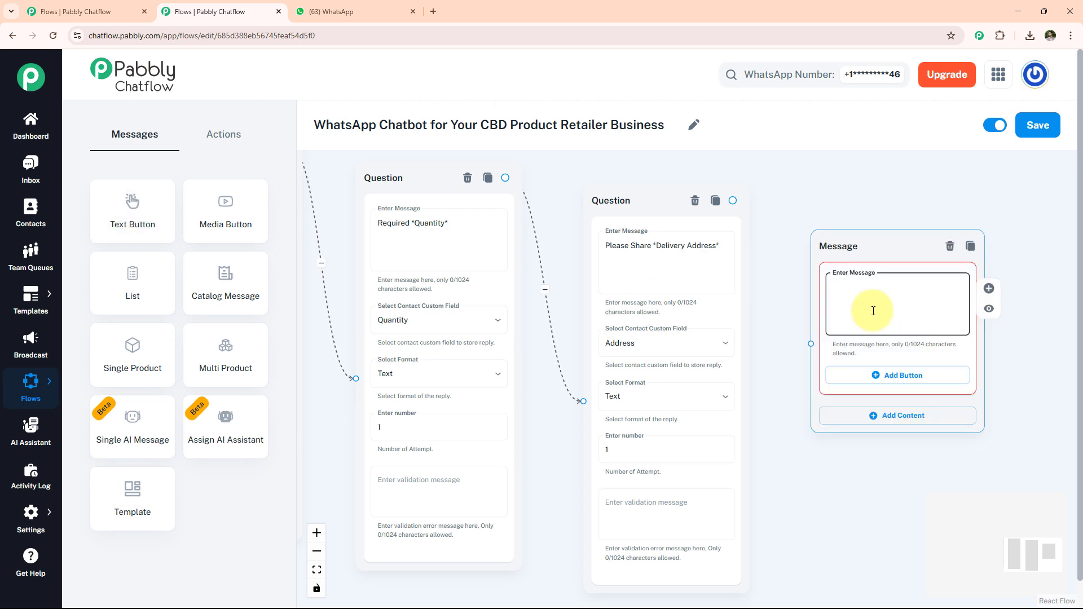
key("ctrl+v")
scroll(955, 294, "up", 2)
scroll(956, 293, "down", 2)
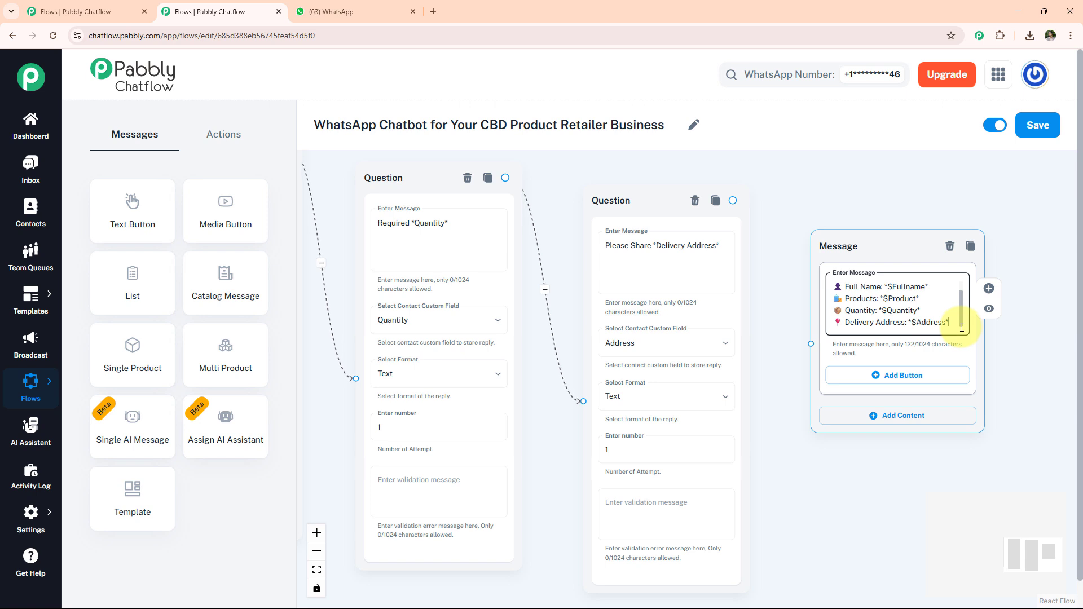
scroll(903, 307, "up", 3)
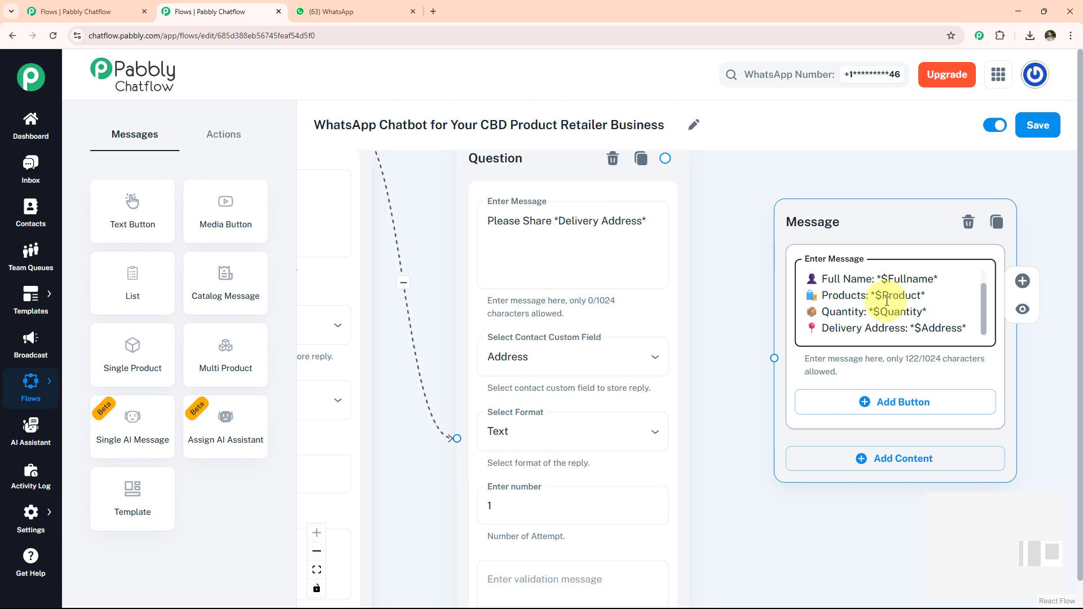
Step: Add a Confirm button to the order summary message and connect the delivery-address question to that message
left_click(866, 405)
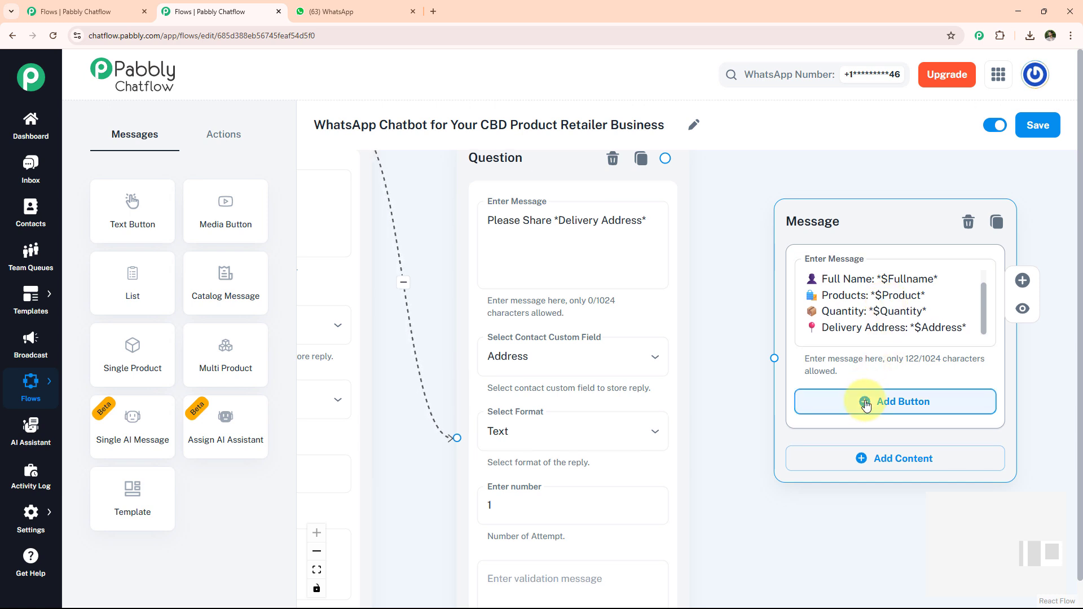
left_click(866, 401)
type("Confirm")
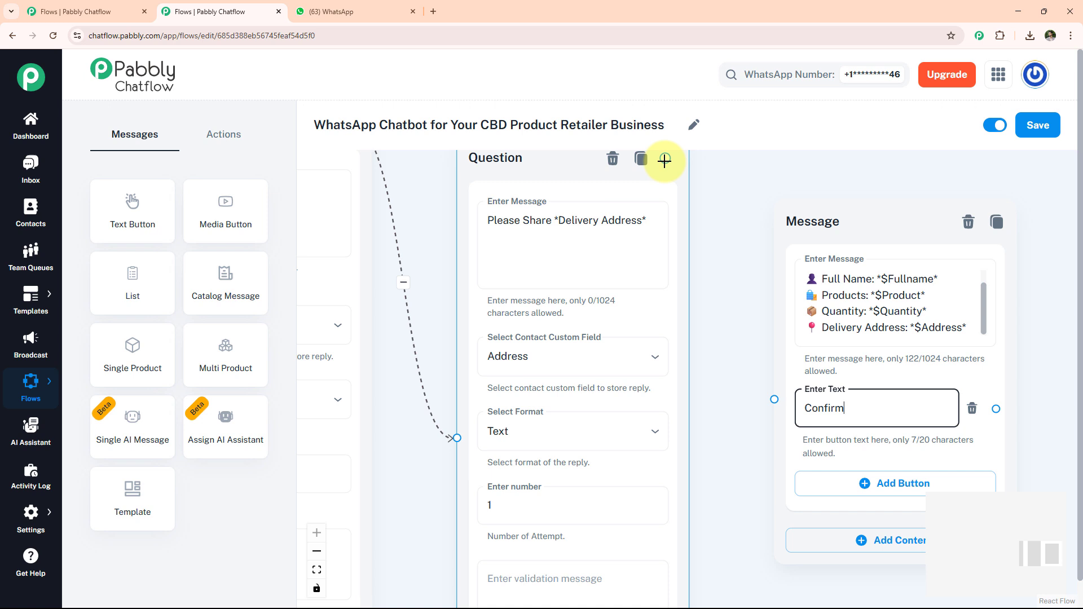
left_click_drag(665, 159, 773, 445)
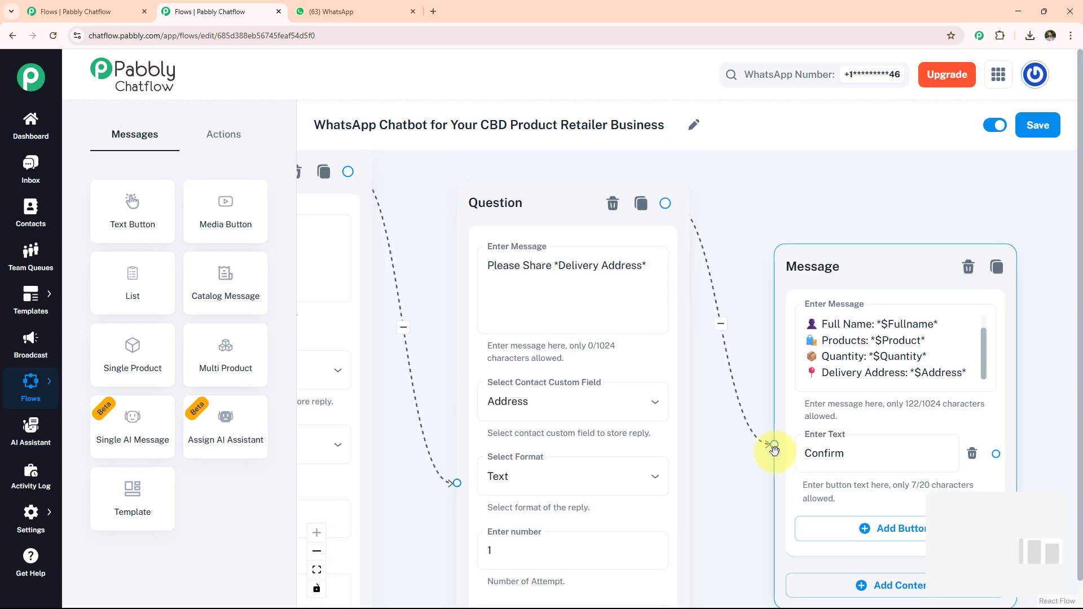
Step: Add a Text Button message with the CalmLeaf CBD Store closing thank-you text, connect the Confirm button to it, and save the flow
left_click_drag(136, 220, 787, 245)
left_click(914, 346)
key("ctrl+v")
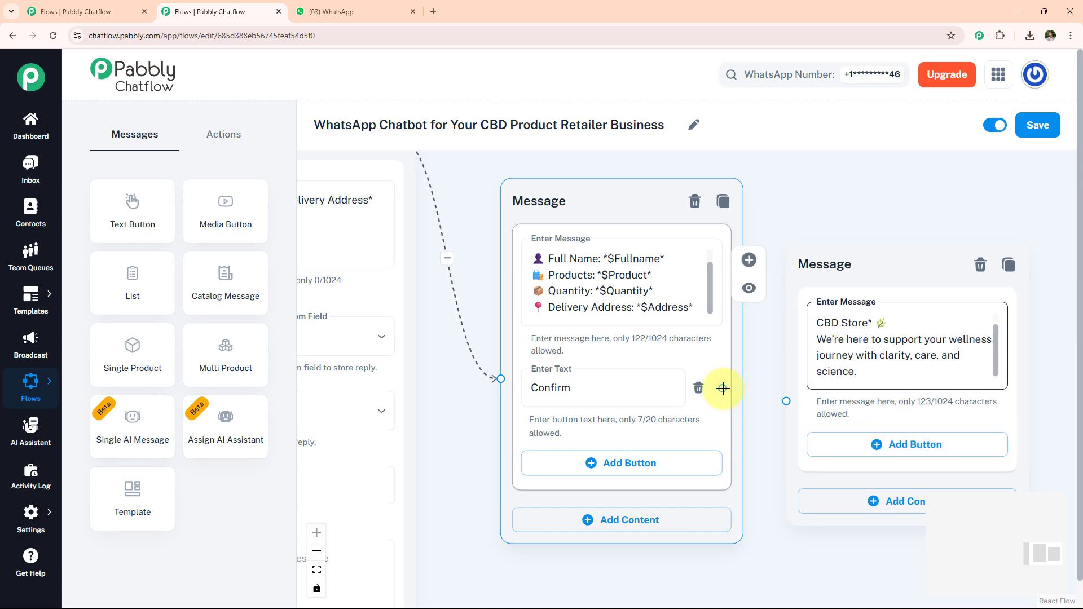
left_click_drag(722, 388, 786, 401)
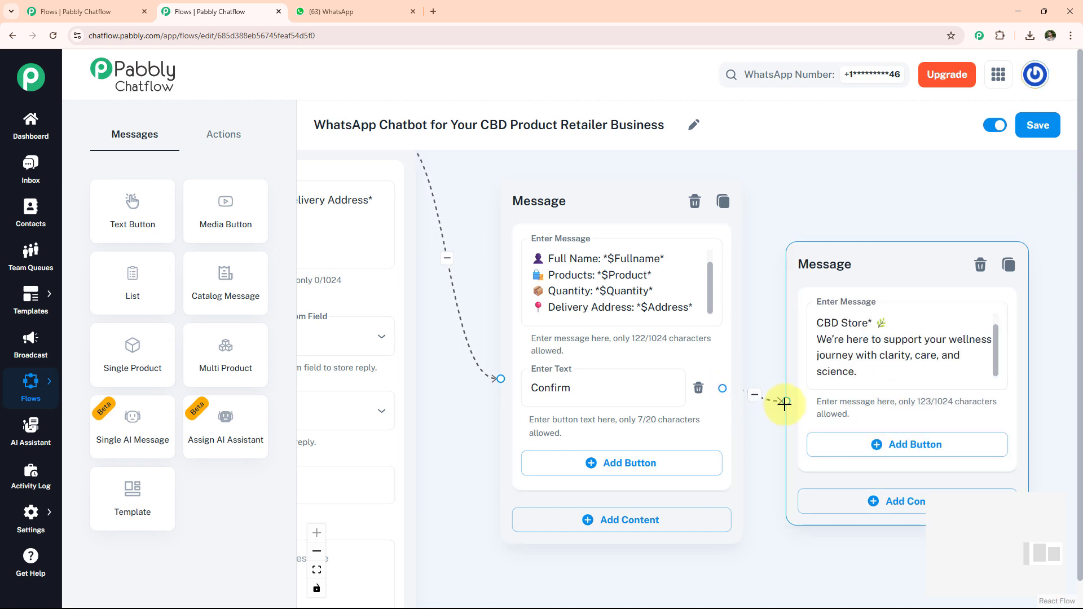
left_click(1037, 125)
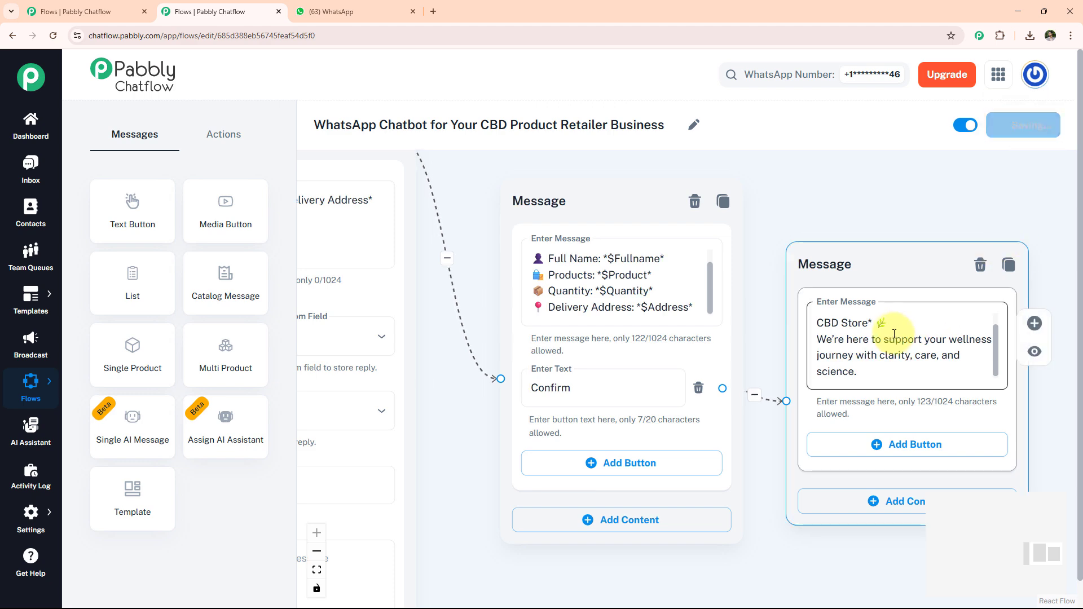
Step: Review the whole chatbot flow from the Flow Start node to the closing message
scroll(913, 325, "down", 6)
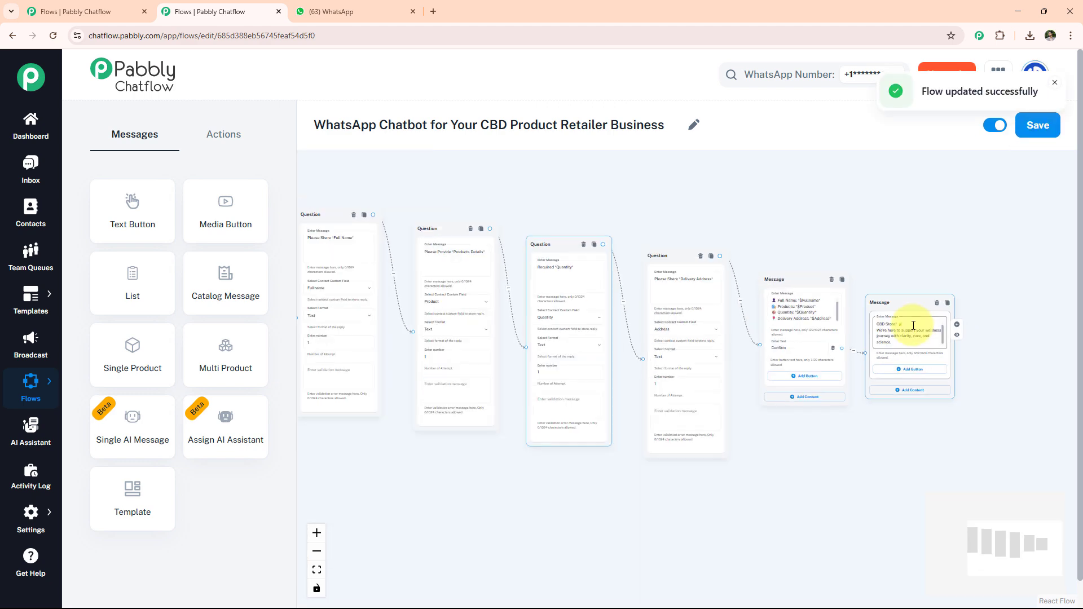
scroll(620, 378, "up", 1)
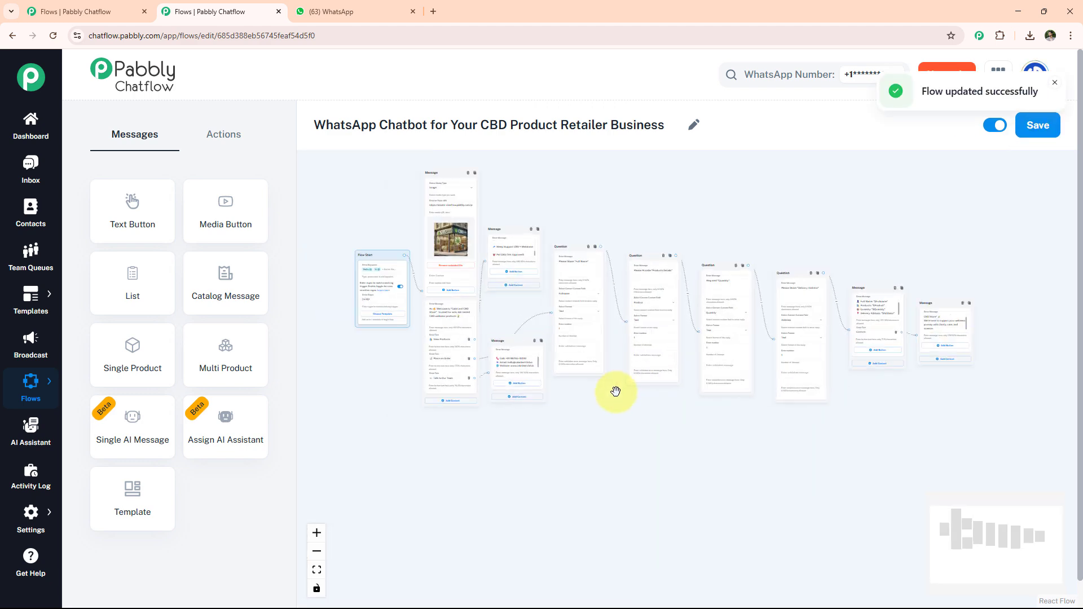
scroll(615, 397, "up", 1)
left_click_drag(617, 399, 617, 452)
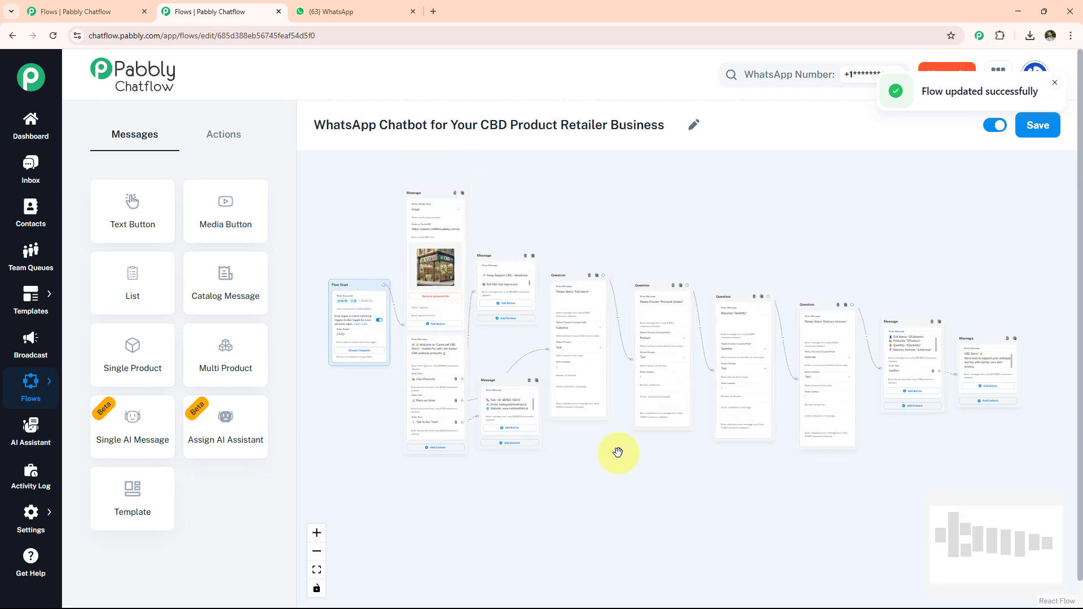
scroll(617, 452, "up", 1)
scroll(618, 453, "down", 1)
Step: Switch to WhatsApp Web and send "Hello" in the CBD Product Retailer Business chat to test the chatbot
left_click(364, 7)
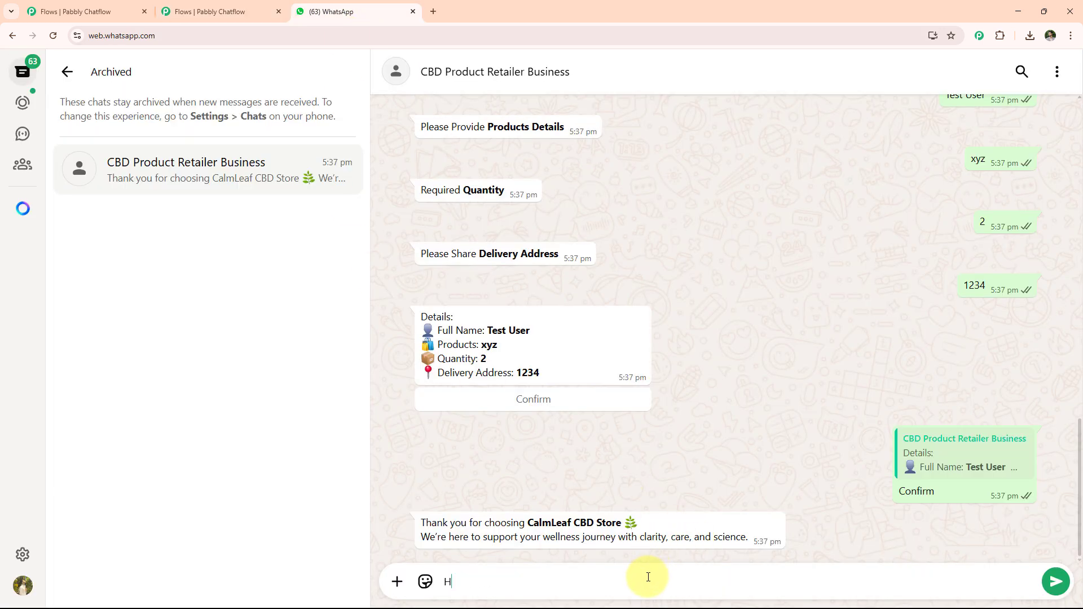
type("Hello")
key("Return")
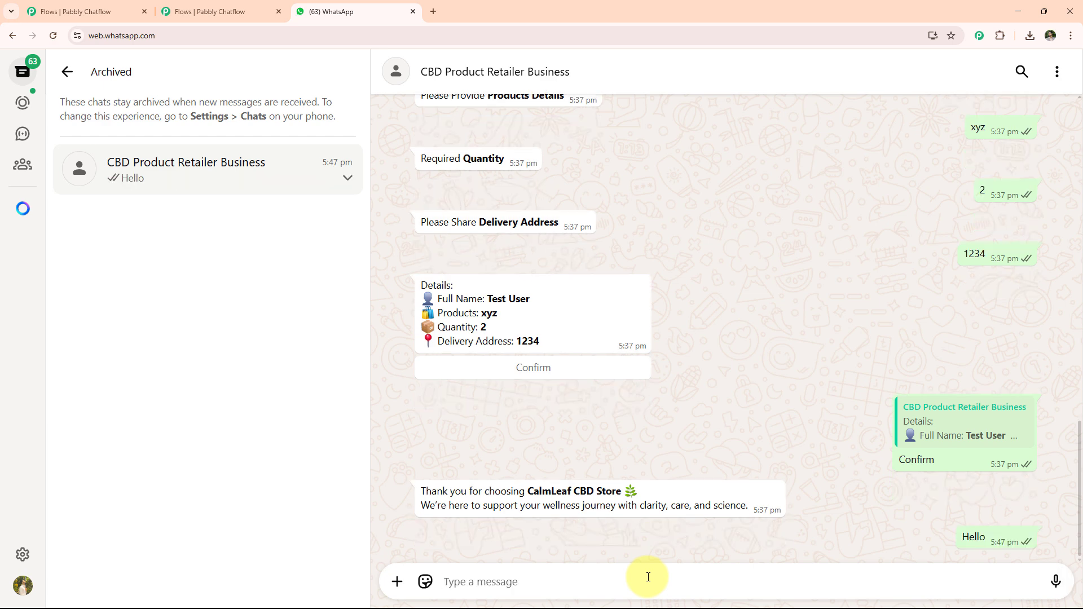